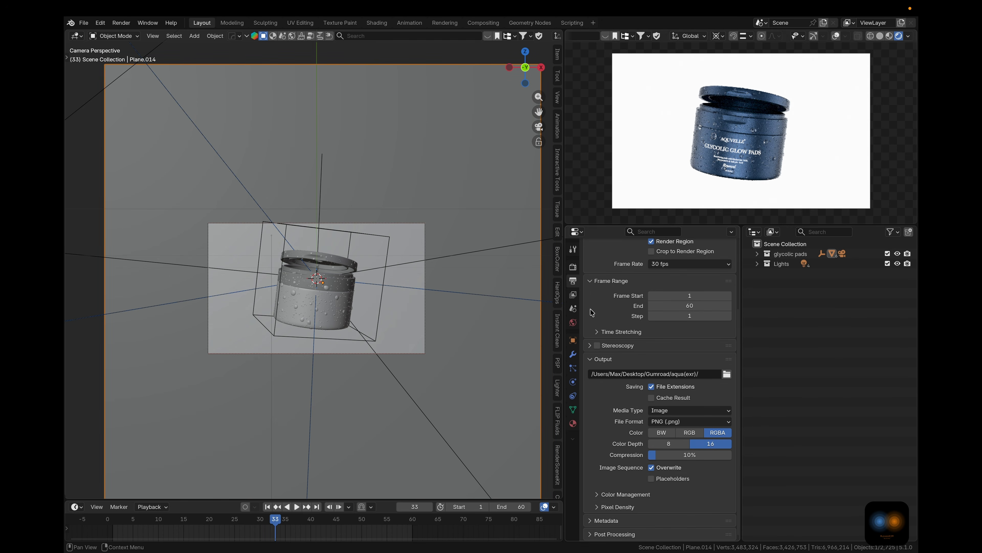
Set the view transform in the scene's color management to Khronos PBR Neutral
{"action": "left_click", "coordinate": [573, 267]}
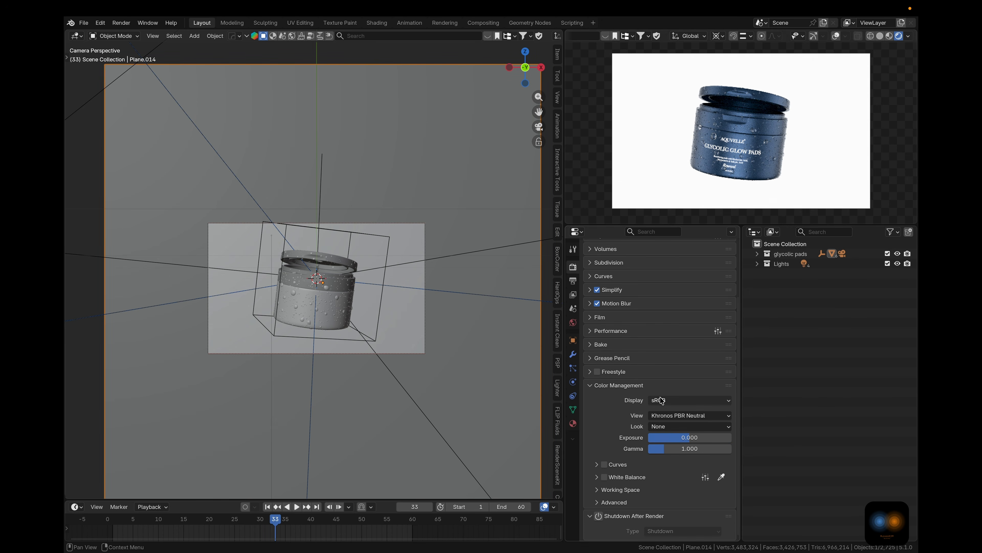
{"action": "left_click", "coordinate": [725, 418]}
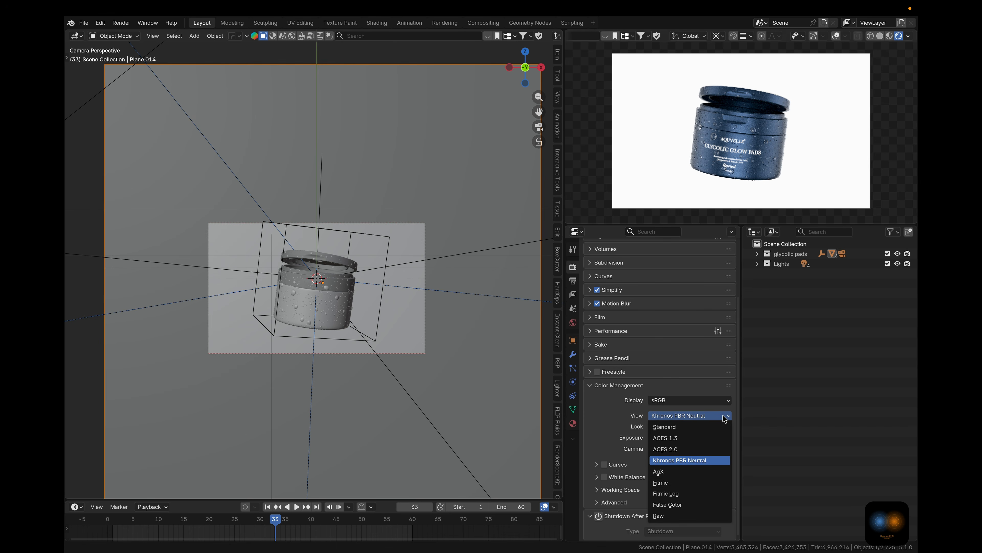
{"action": "left_click", "coordinate": [686, 461]}
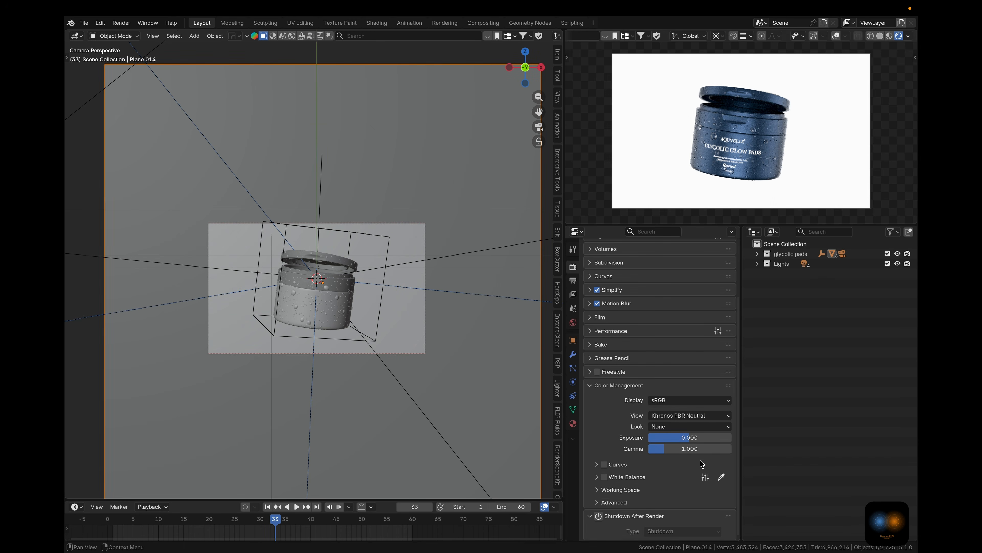
Enable the Direct and Indirect light passes for both Diffuse and Glossy in the view layer
{"action": "left_click", "coordinate": [575, 295]}
{"action": "scroll", "coordinate": [658, 387], "scroll_direction": "down", "scroll_amount": 6}
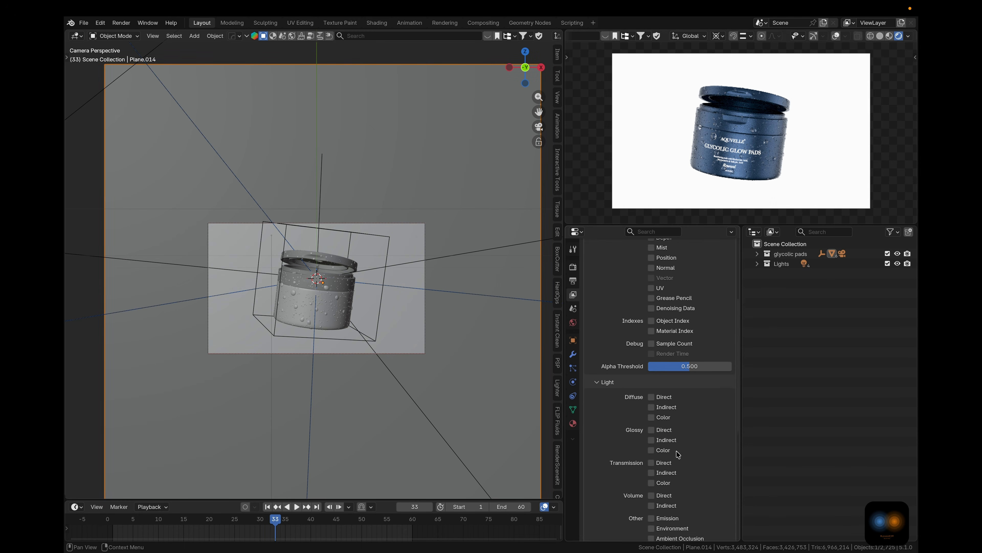
{"action": "left_click", "coordinate": [651, 380]}
{"action": "left_click", "coordinate": [651, 390]}
{"action": "left_click", "coordinate": [652, 413]}
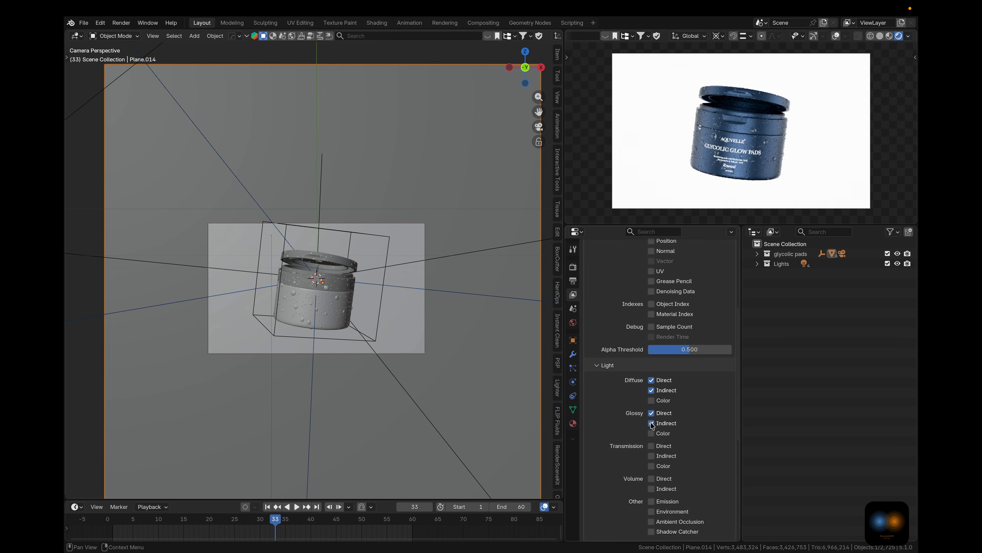
Choose the aqua(exr) folder inside Gumroad as the render output location
{"action": "left_click", "coordinate": [574, 281]}
{"action": "left_click", "coordinate": [727, 374]}
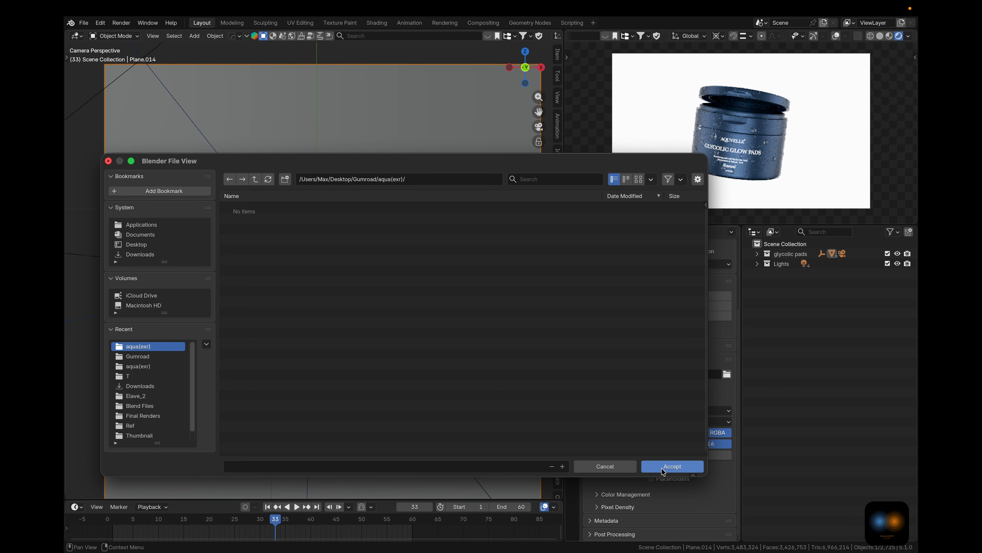
{"action": "left_click", "coordinate": [672, 466]}
Set the output media type to Multi-Layer EXR with the DWAB (lossy) codec
{"action": "left_click", "coordinate": [689, 411]}
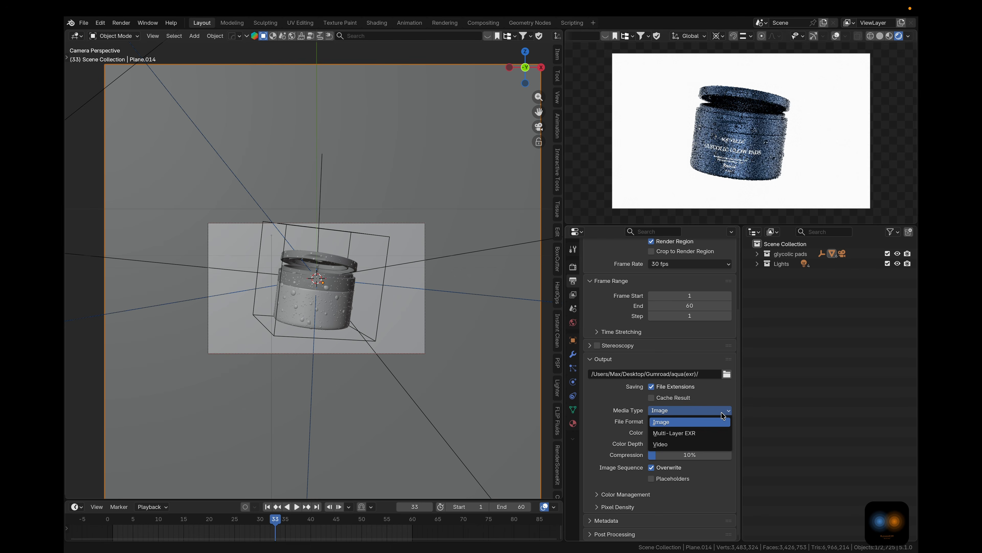
{"action": "left_click", "coordinate": [690, 433]}
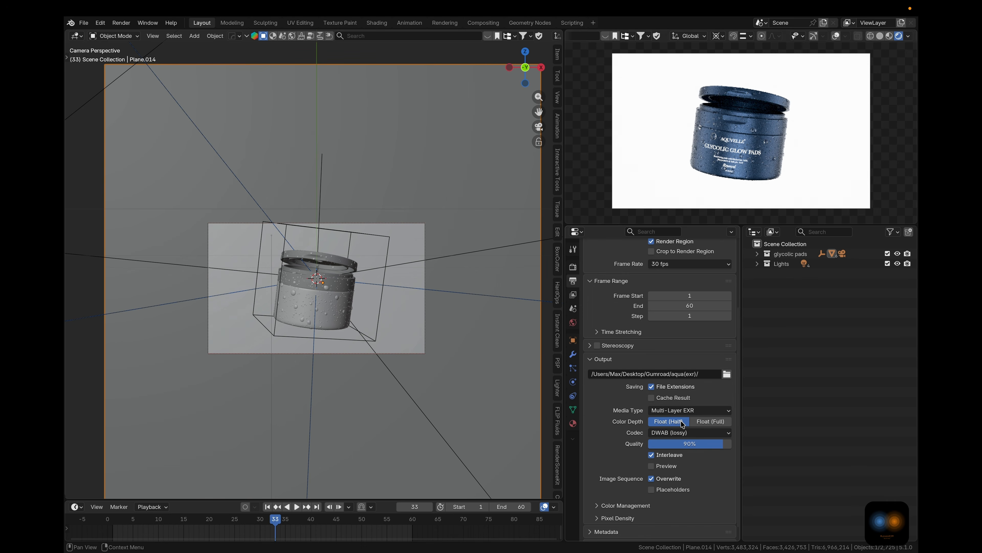
{"action": "left_click", "coordinate": [683, 433]}
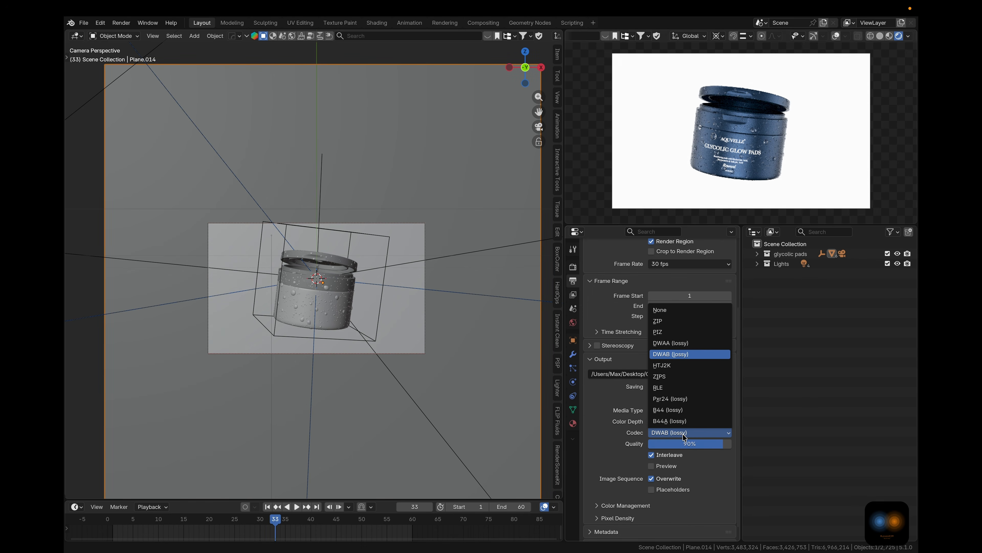
{"action": "left_click", "coordinate": [703, 357]}
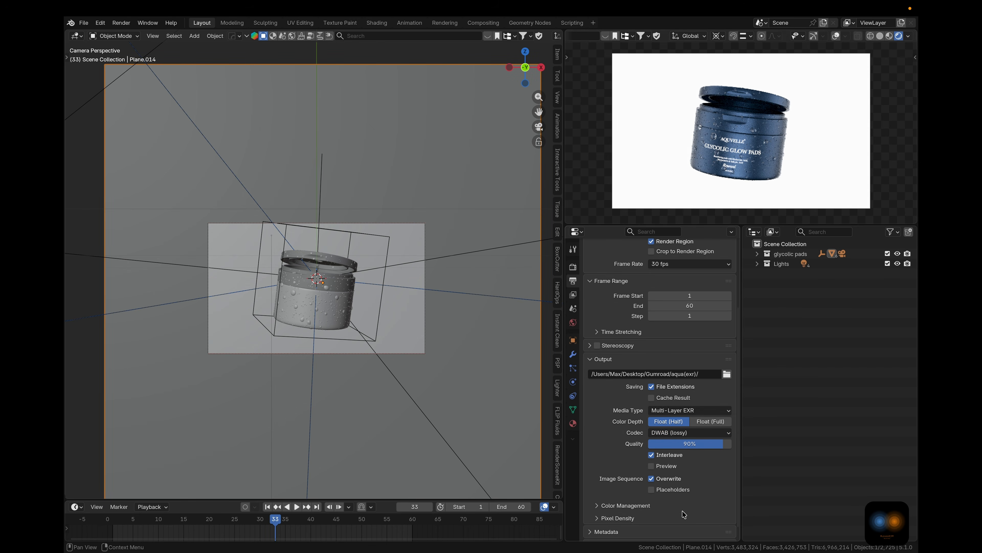
{"action": "scroll", "coordinate": [683, 514], "scroll_direction": "down", "scroll_amount": 1}
{"action": "scroll", "coordinate": [684, 514], "scroll_direction": "up", "scroll_amount": 8}
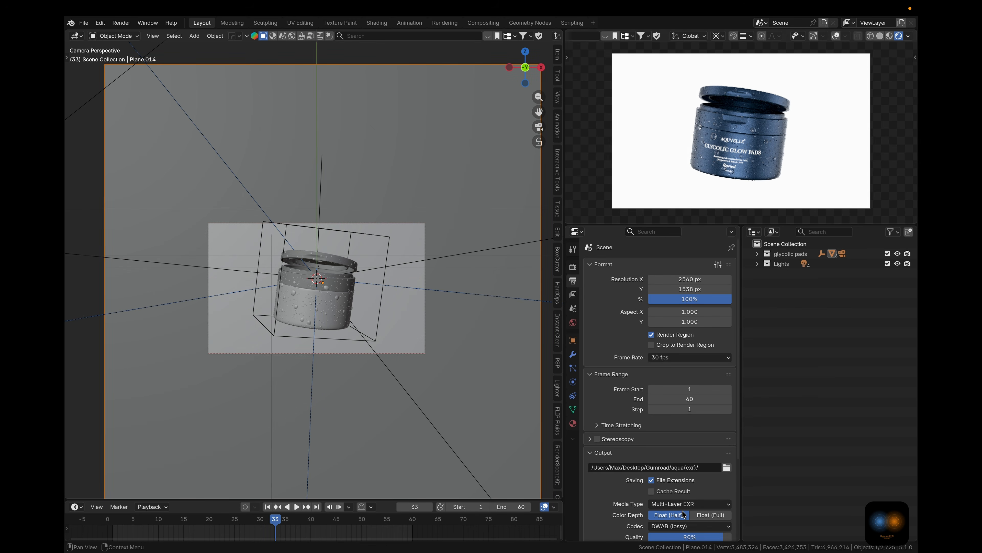
Enable Holdout for the background plane Plane.014 and render the animation
{"action": "left_click", "coordinate": [572, 340]}
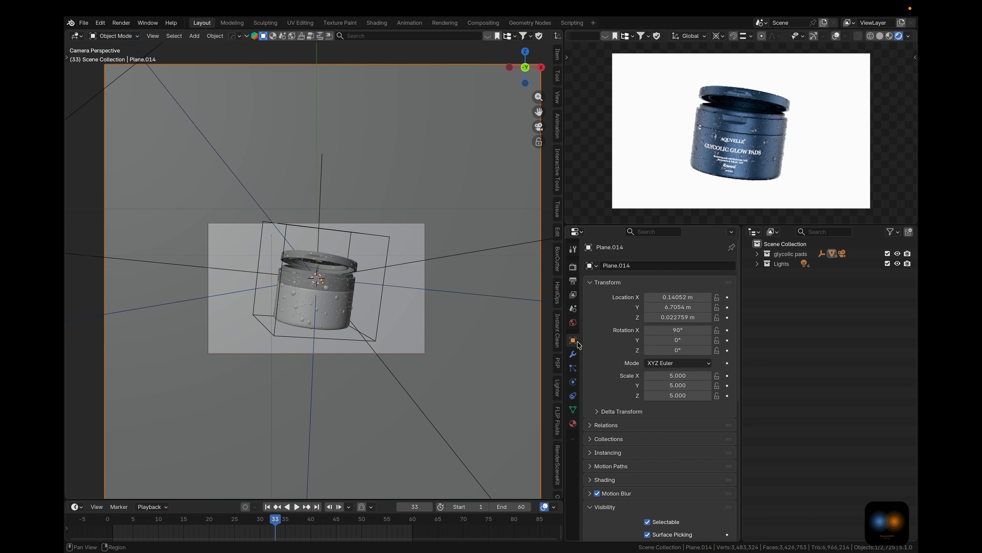
{"action": "scroll", "coordinate": [632, 391], "scroll_direction": "down", "scroll_amount": 6}
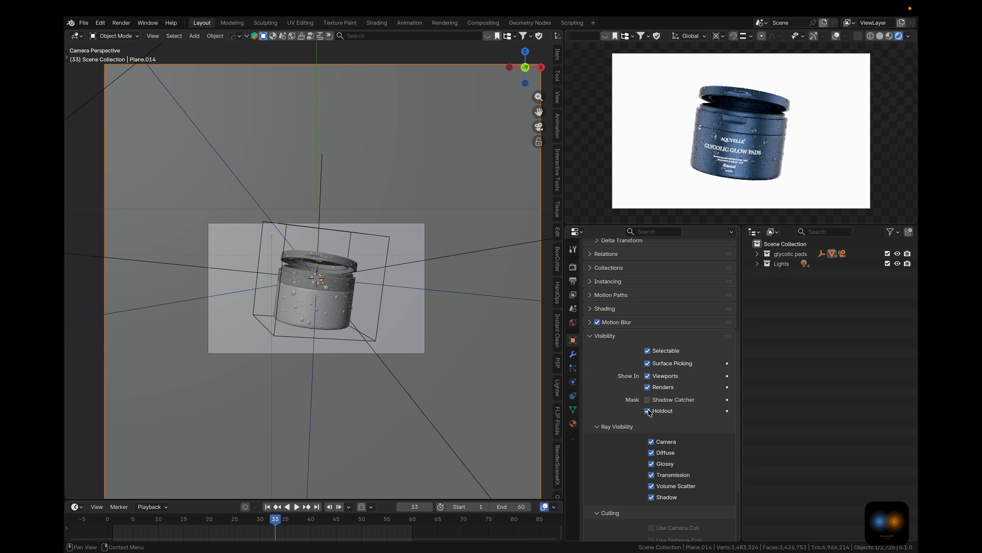
{"action": "left_click", "coordinate": [130, 23]}
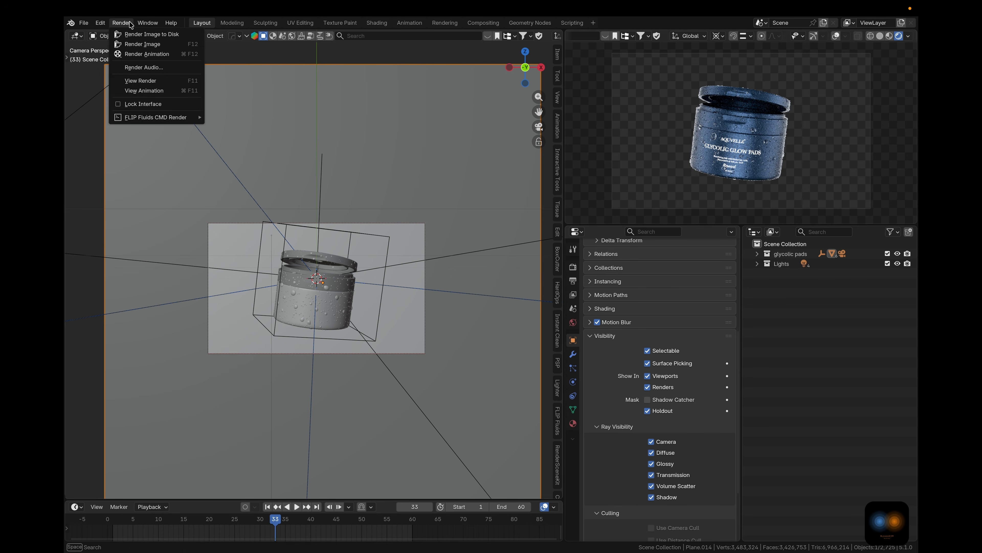
{"action": "left_click", "coordinate": [155, 55]}
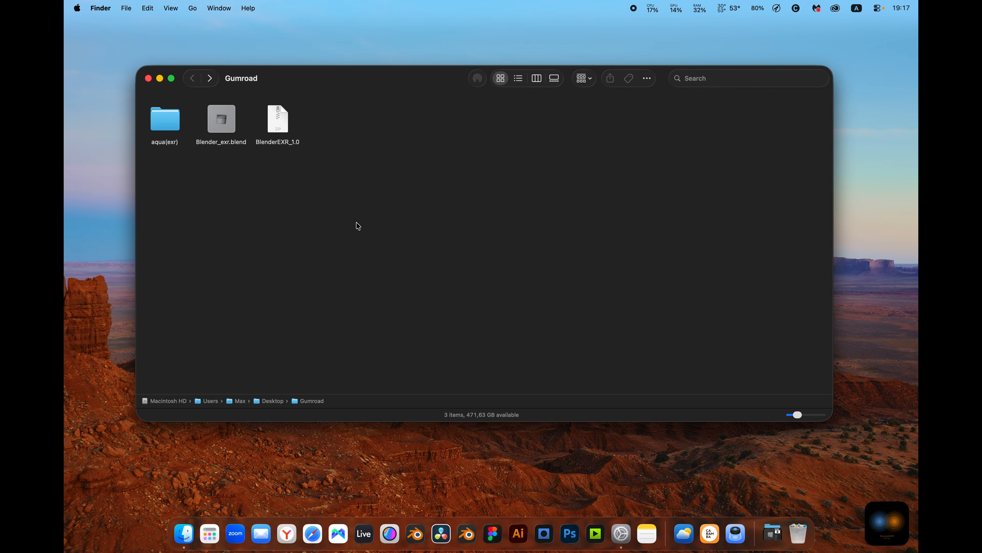
Preview the rendered frames 0005.exr and 0015.exr in the aqua(exr) folder and return to the Gumroad folder
{"action": "double_click", "coordinate": [164, 121]}
{"action": "scroll", "coordinate": [517, 191], "scroll_direction": "down", "scroll_amount": 3}
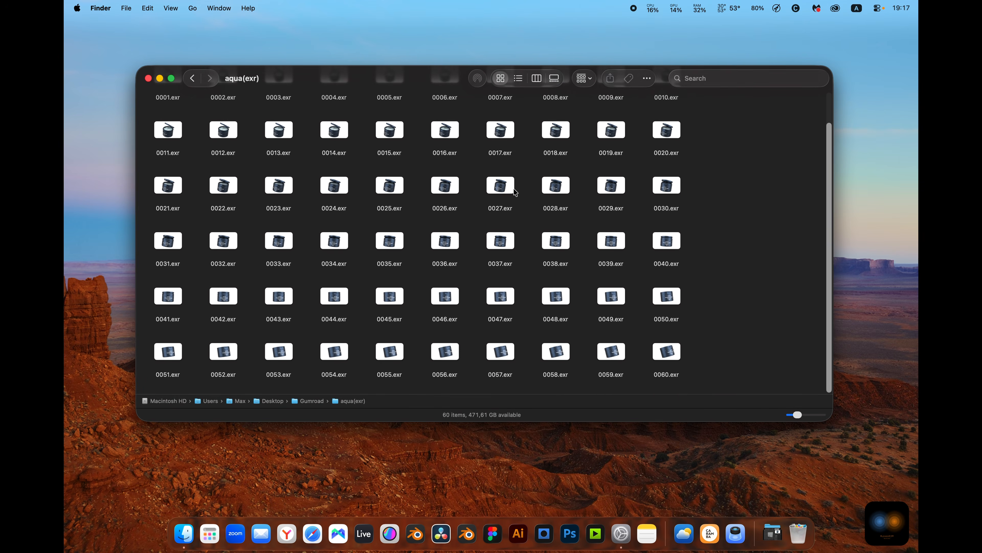
{"action": "left_click", "coordinate": [401, 120]}
{"action": "key", "text": "space"}
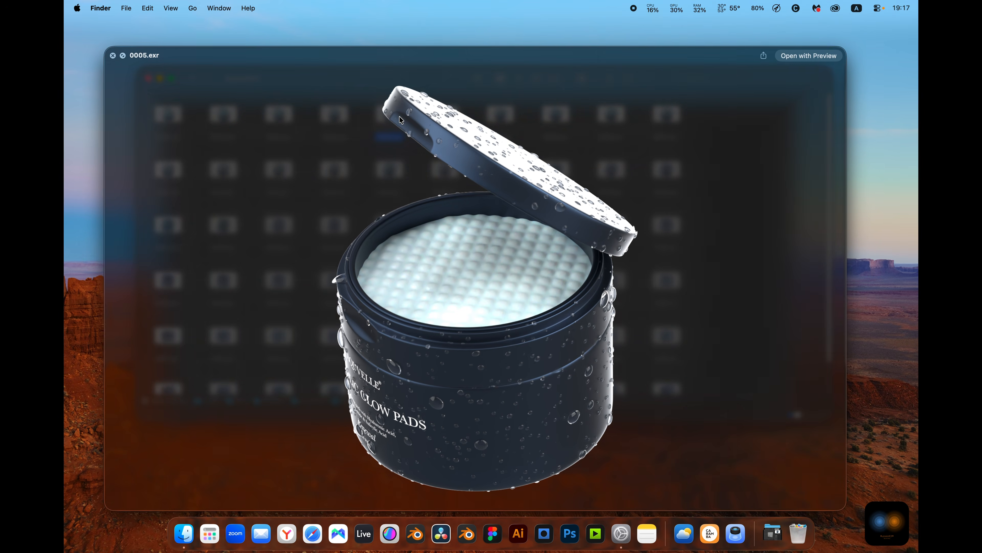
{"action": "key", "text": "space"}
{"action": "scroll", "coordinate": [388, 135], "scroll_direction": "down", "scroll_amount": 1}
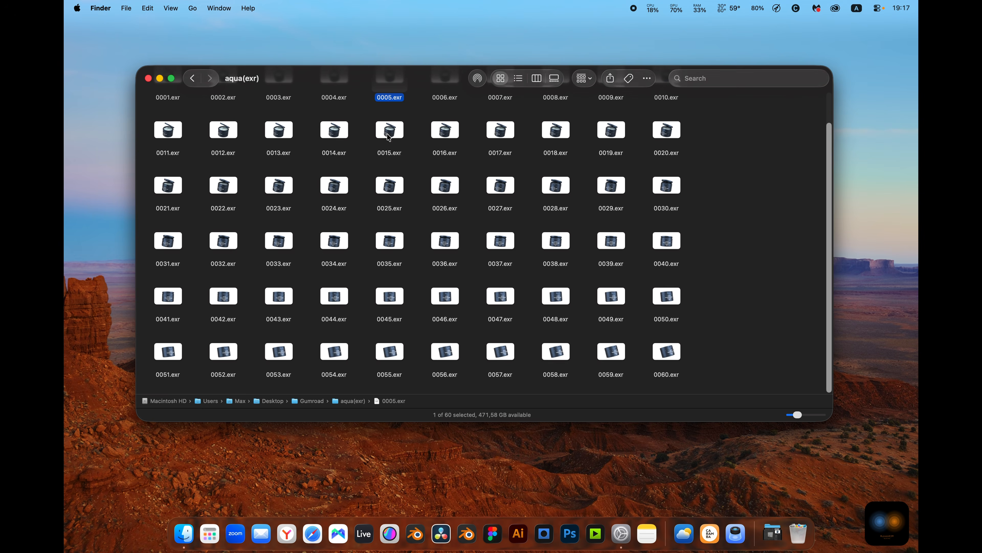
{"action": "left_click", "coordinate": [389, 138]}
{"action": "key", "text": "space"}
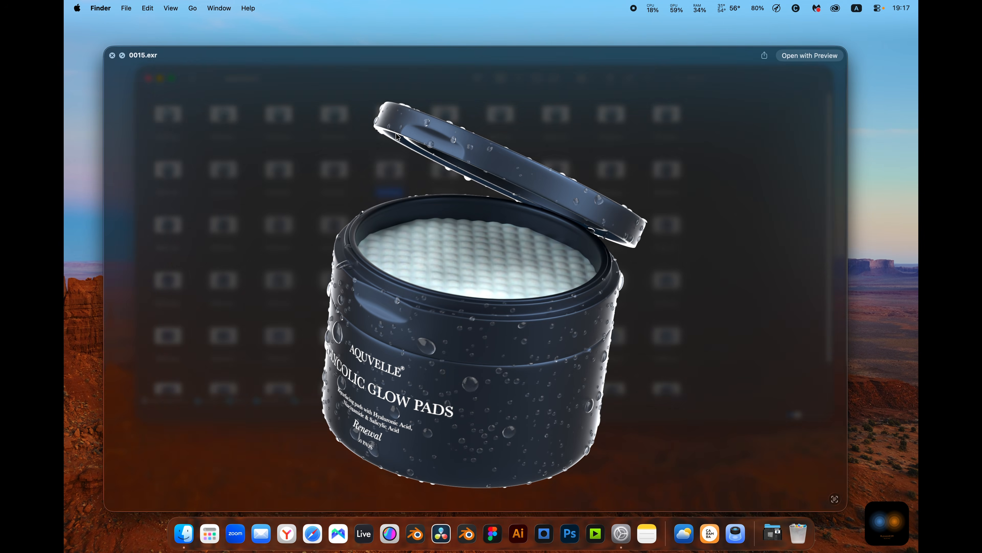
{"action": "key", "text": "space"}
{"action": "left_click", "coordinate": [192, 78]}
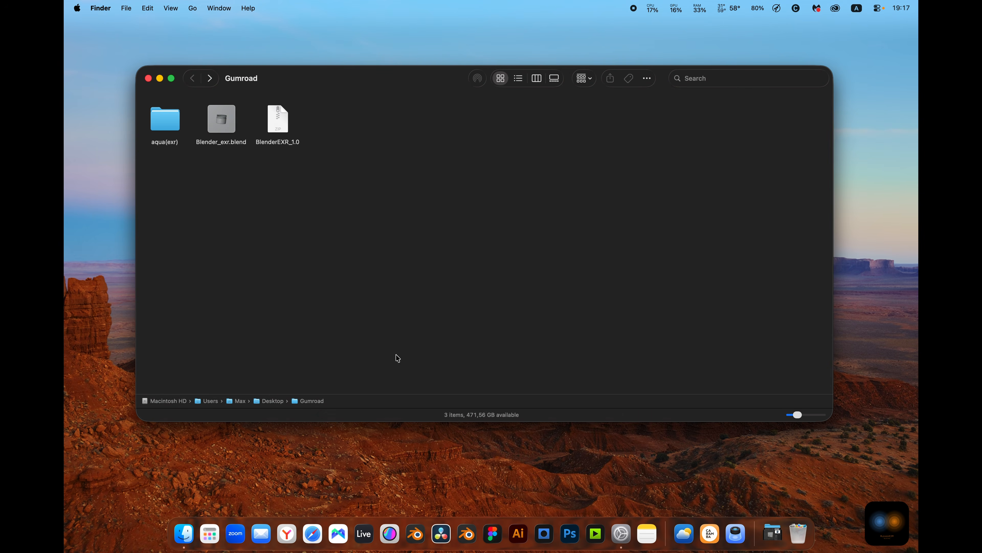
Launch DaVinci Resolve and create a new project named BlenderEXR
{"action": "left_click", "coordinate": [441, 533]}
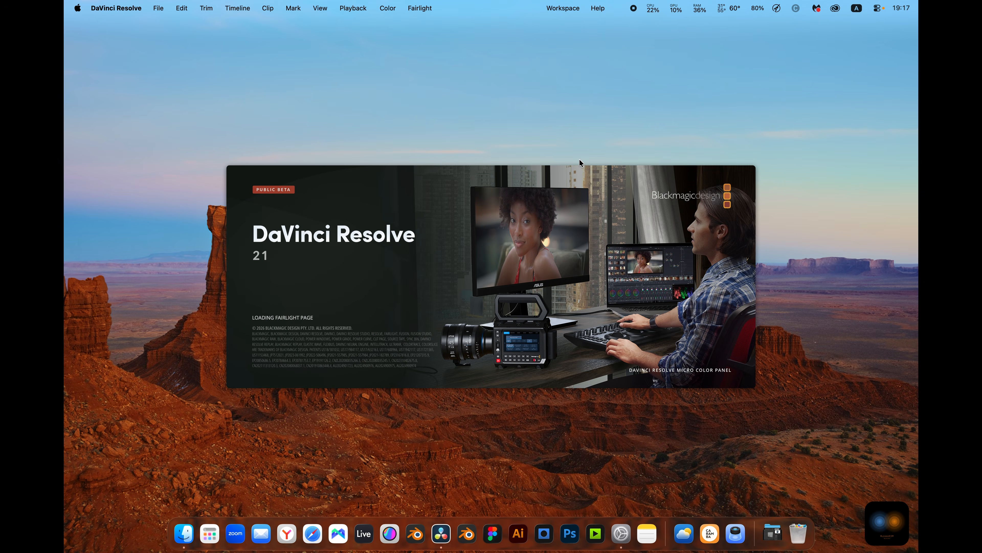
{"action": "double_click", "coordinate": [247, 214]}
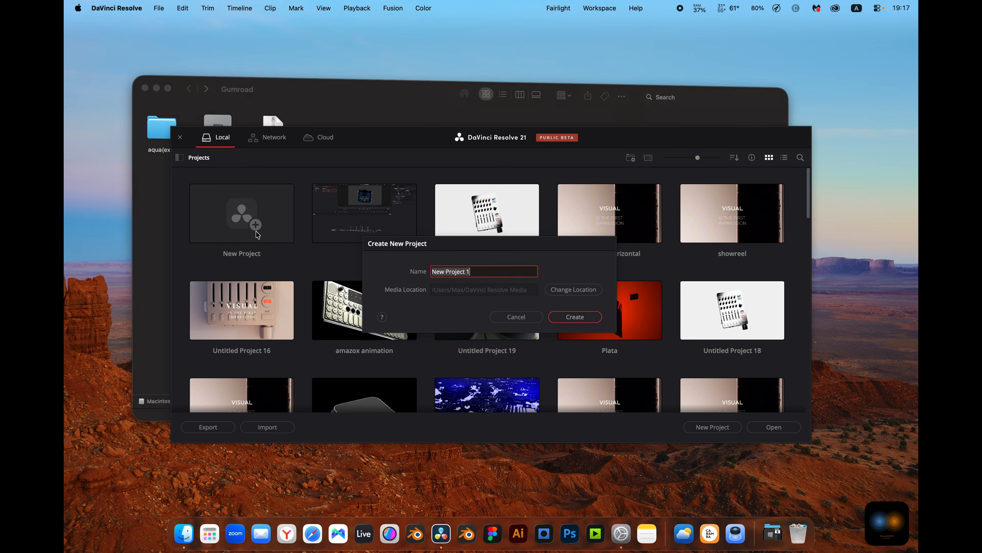
{"action": "type", "text": "BlenderEXR"}
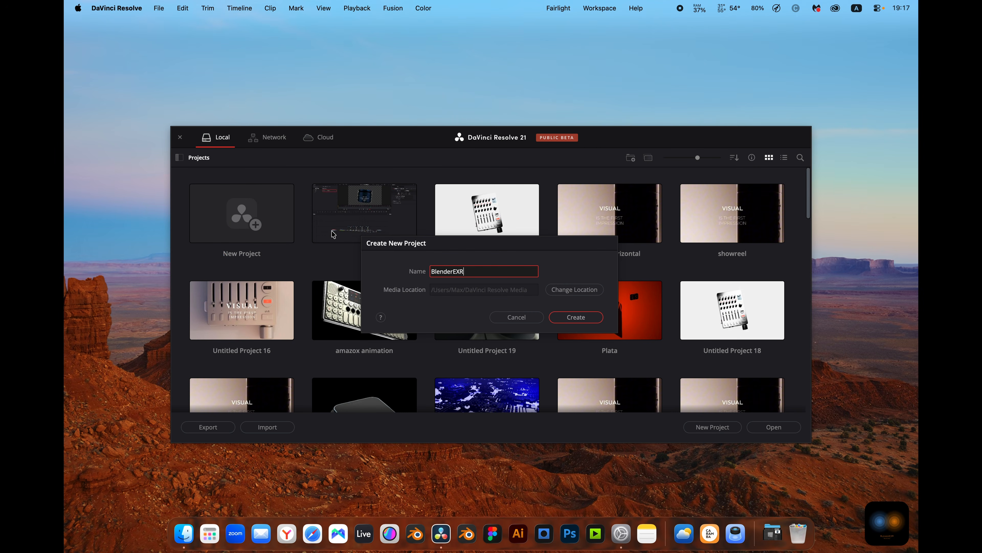
{"action": "key", "text": "Return"}
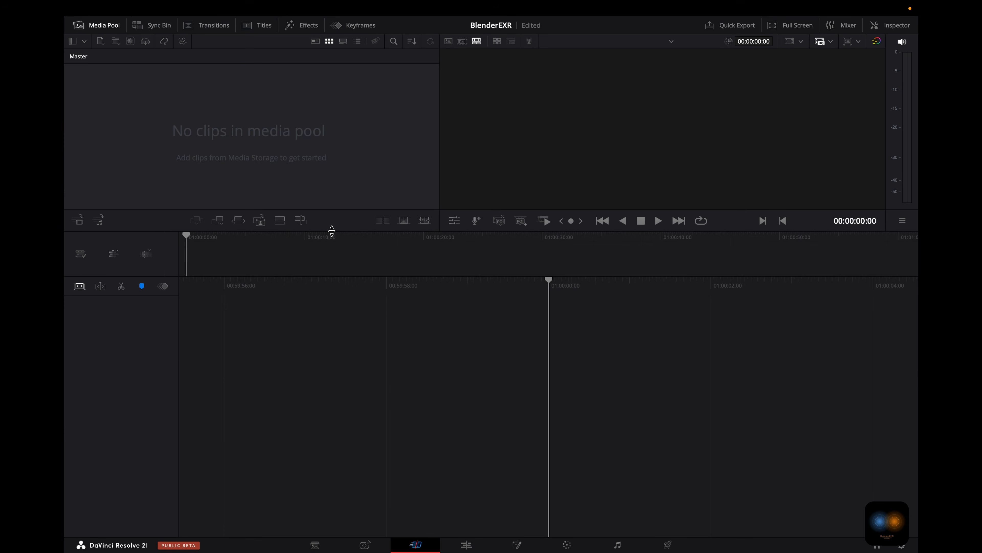
On the Edit page, import the aqua(exr) image sequence and place it at the start of a new timeline
{"action": "left_click", "coordinate": [466, 544]}
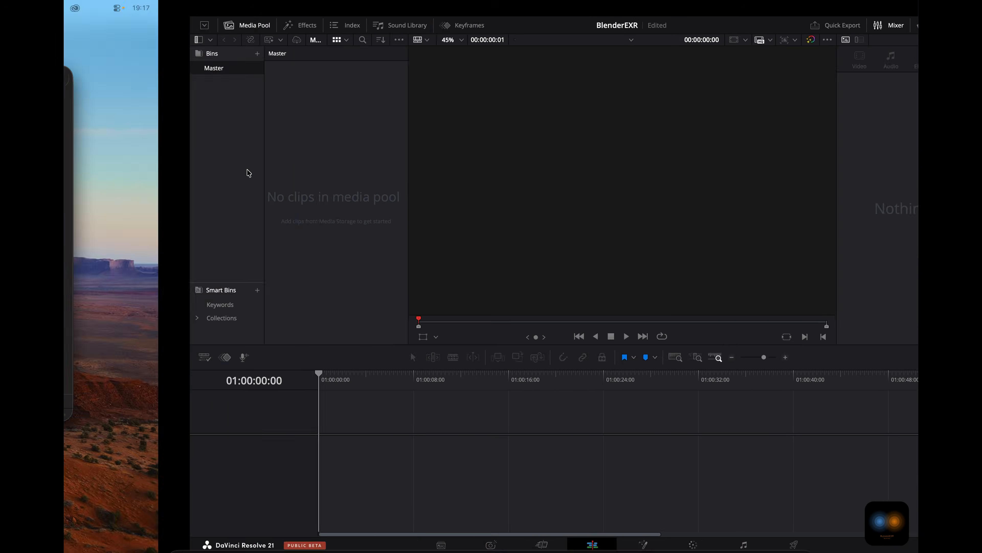
{"action": "left_click_drag", "start_coordinate": [164, 118], "coordinate": [161, 94]}
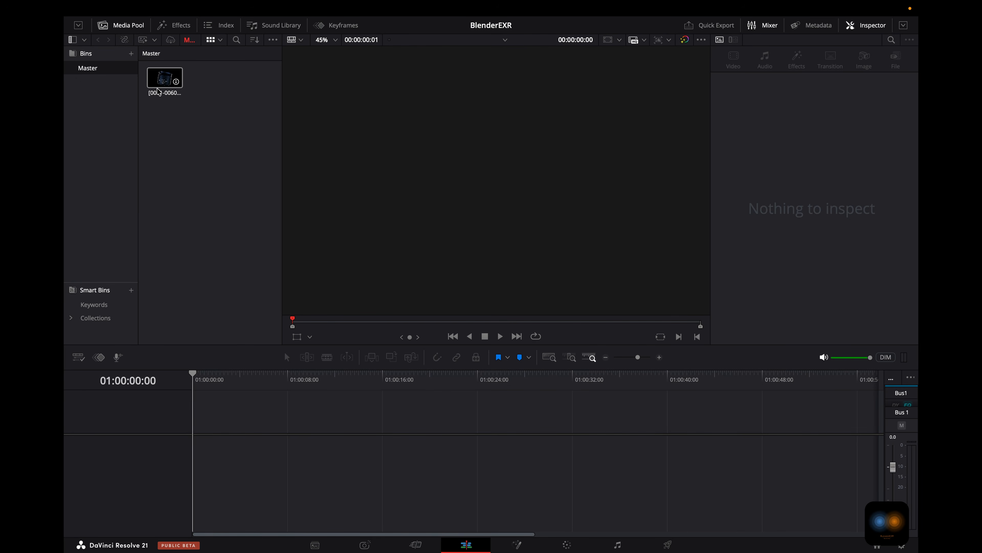
{"action": "left_click_drag", "start_coordinate": [164, 96], "coordinate": [205, 387]}
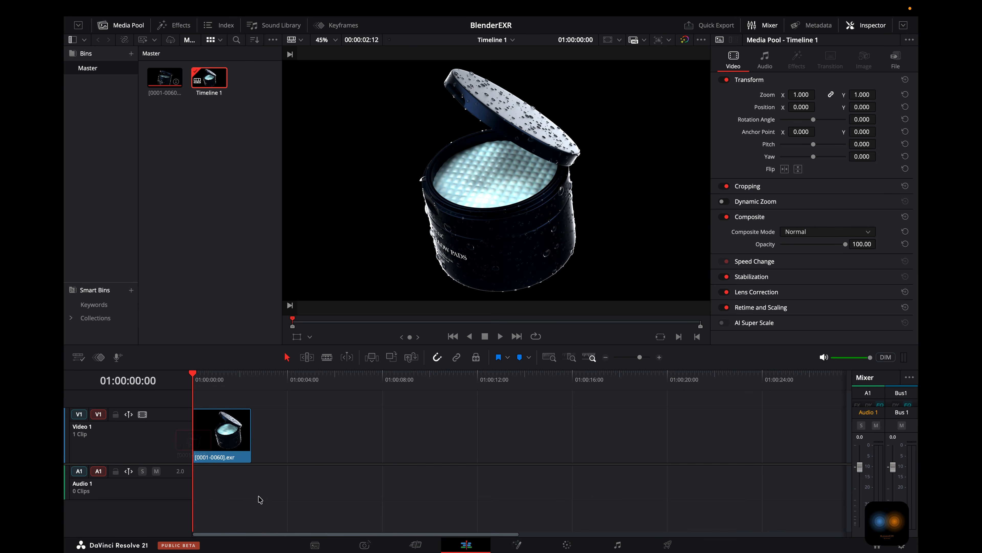
Open the EXR clip's node composition in Fusion and play the jar animation, stopping at frame 34
{"action": "left_click", "coordinate": [529, 547]}
{"action": "left_click_drag", "start_coordinate": [313, 360], "coordinate": [428, 401]}
{"action": "key", "text": "space"}
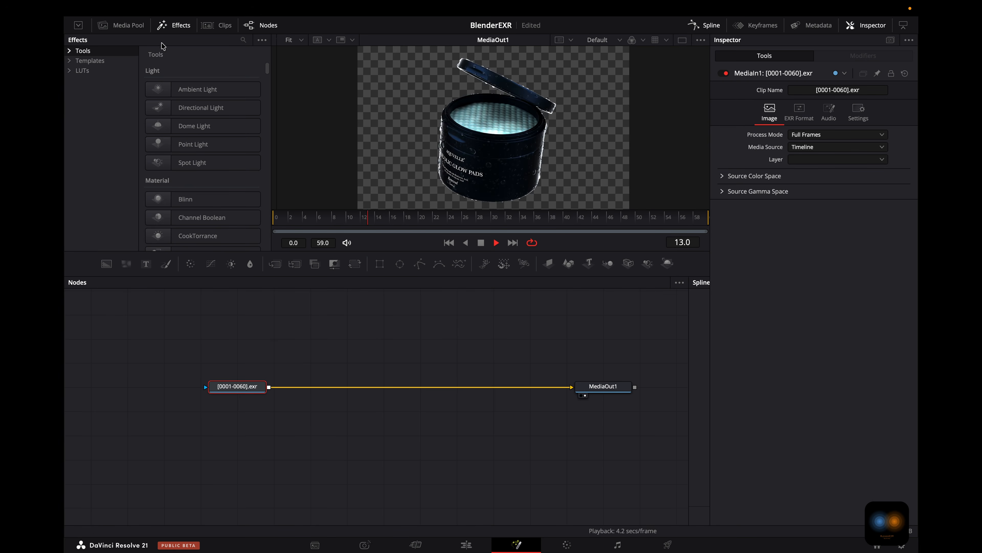
{"action": "left_click", "coordinate": [121, 24]}
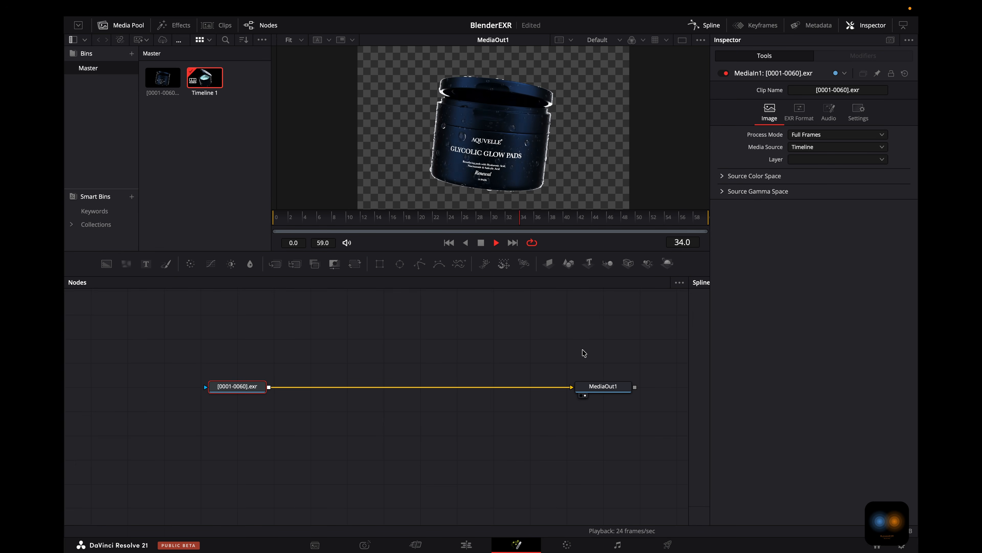
{"action": "scroll", "coordinate": [529, 373], "scroll_direction": "up", "scroll_amount": 1}
{"action": "left_click_drag", "start_coordinate": [523, 367], "coordinate": [494, 385]}
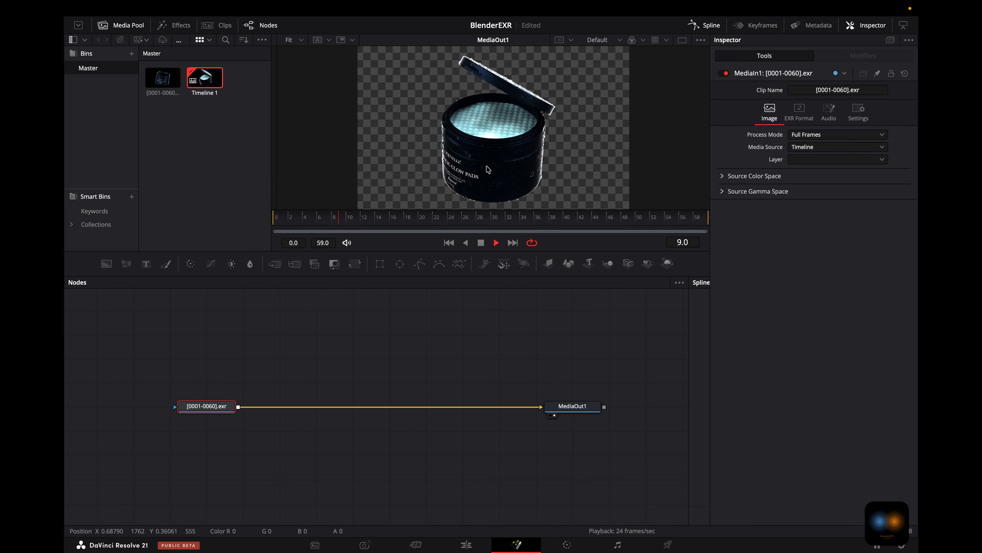
{"action": "key", "text": "space"}
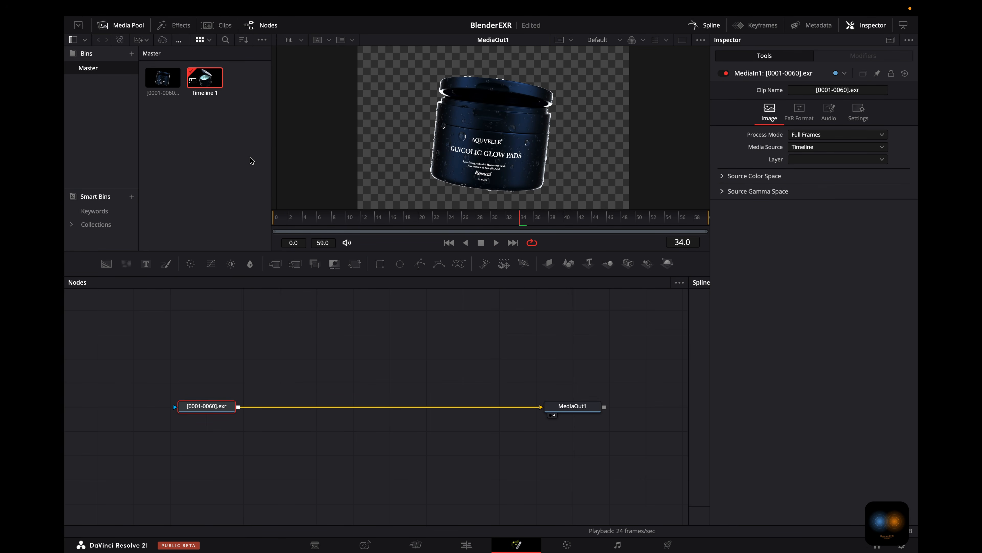
Show the template categories in the Fusion effects library
{"action": "left_click", "coordinate": [172, 25]}
{"action": "left_click", "coordinate": [70, 62]}
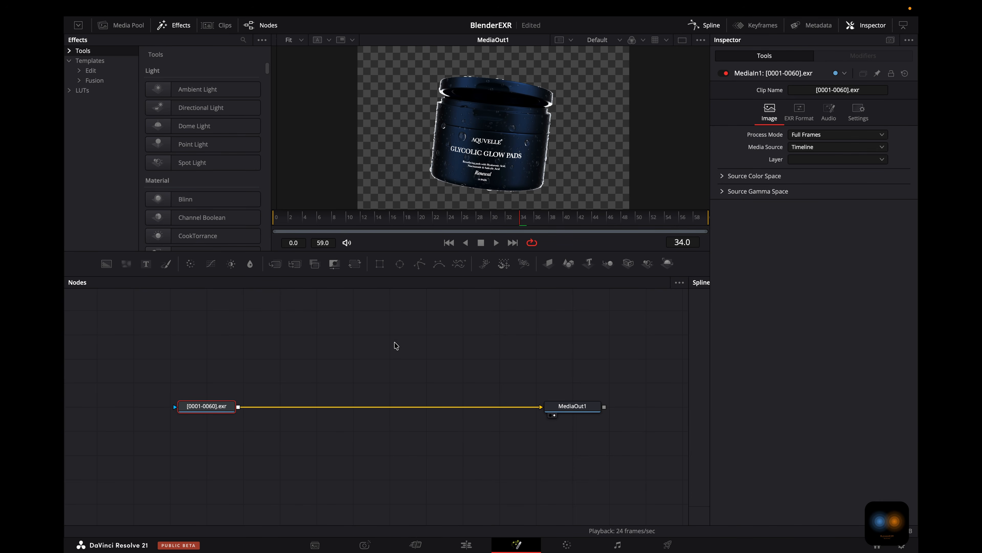
Switch to Finder, extract the BlenderEXR_1.0 archive in the Gumroad folder and open the extracted folder
{"action": "key", "text": "ctrl+Left"}
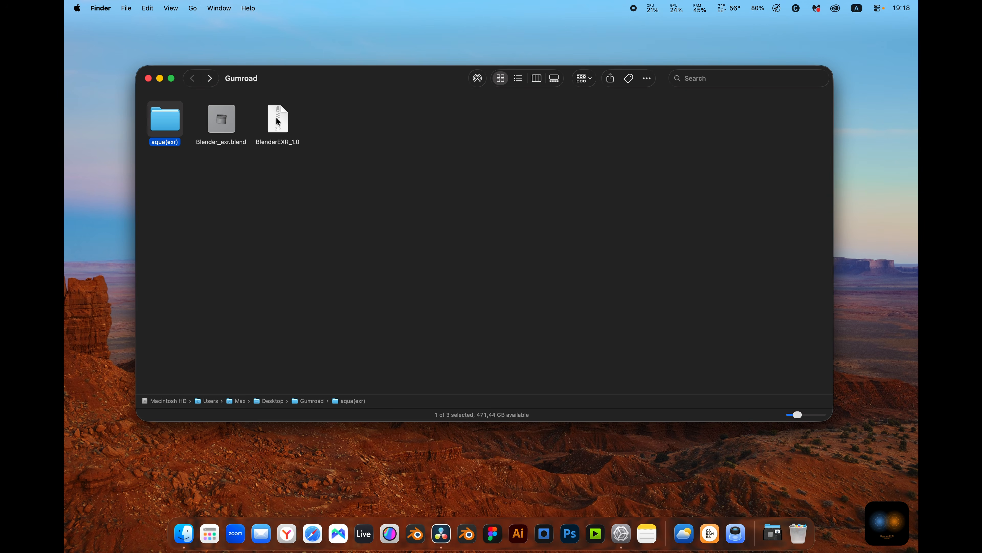
{"action": "double_click", "coordinate": [279, 121]}
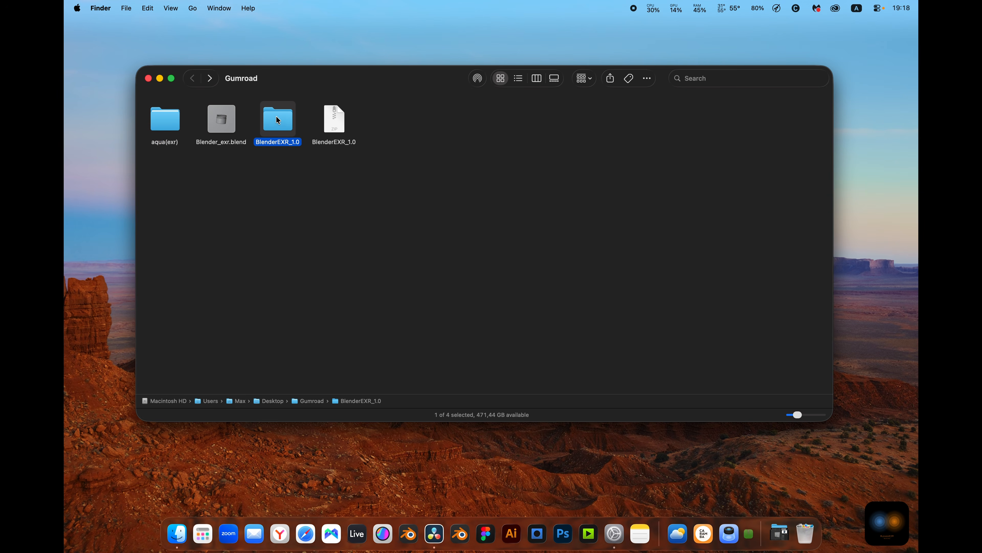
{"action": "double_click", "coordinate": [280, 121]}
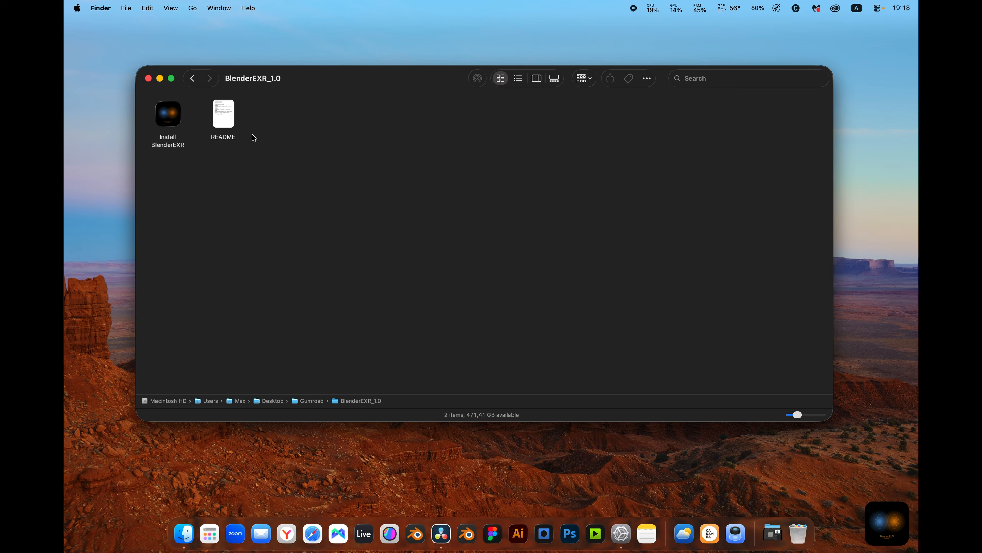
Preview the README file, then run the Install BlenderEXR app and quit it once installation finishes
{"action": "left_click", "coordinate": [226, 110]}
{"action": "key", "text": "space"}
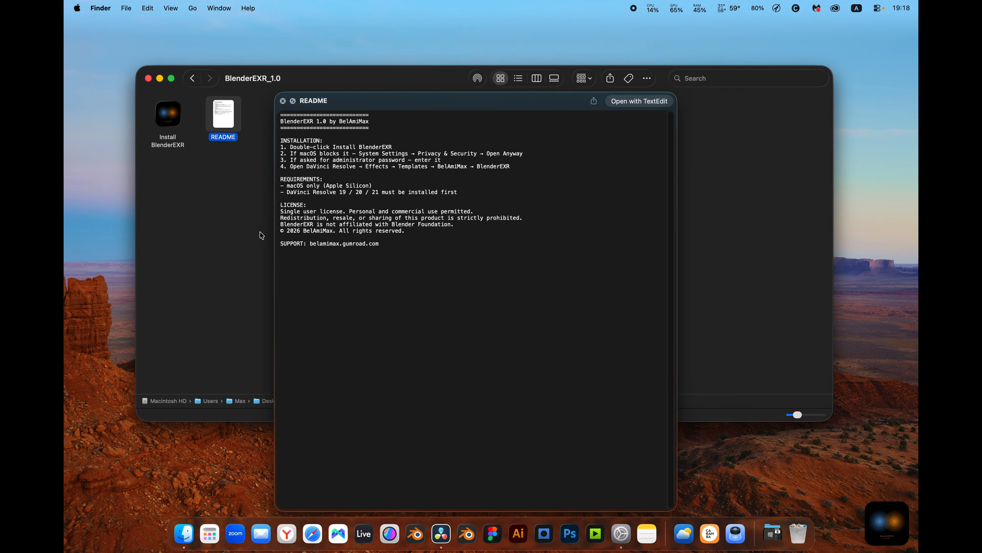
{"action": "key", "text": "space"}
{"action": "left_click", "coordinate": [175, 118]}
{"action": "double_click", "coordinate": [175, 119]}
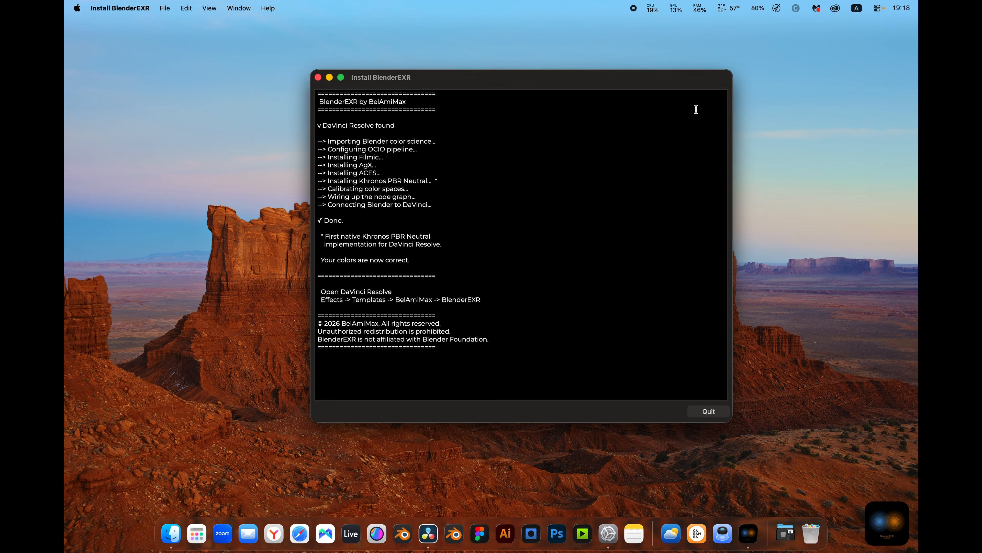
{"action": "left_click", "coordinate": [711, 415]}
Switch back to DaVinci Resolve, delete the MediaOut1 node and add the BelAmiMax BlenderEXR template to the node graph
{"action": "left_click", "coordinate": [445, 232]}
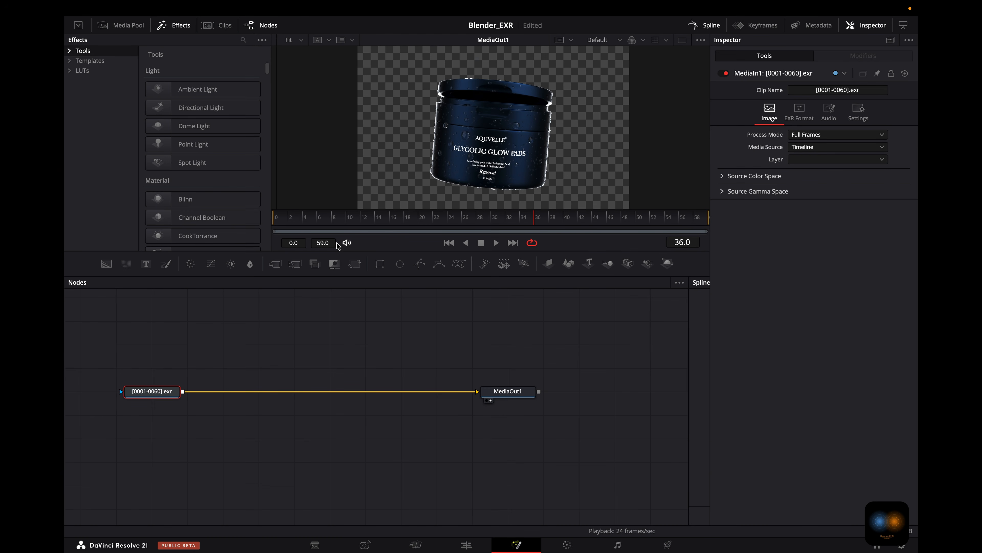
{"action": "left_click", "coordinate": [69, 61]}
{"action": "left_click", "coordinate": [104, 72]}
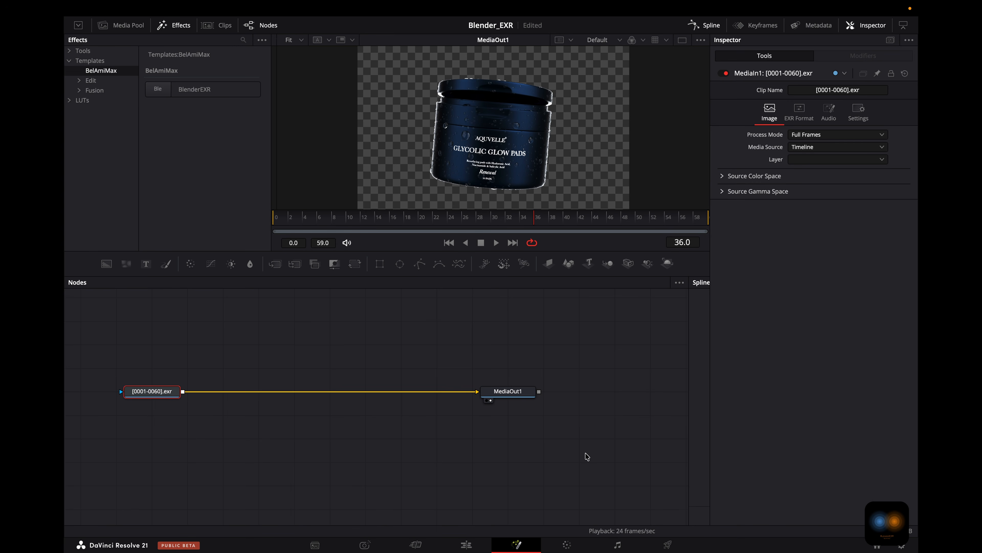
{"action": "left_click_drag", "start_coordinate": [586, 457], "coordinate": [332, 328]}
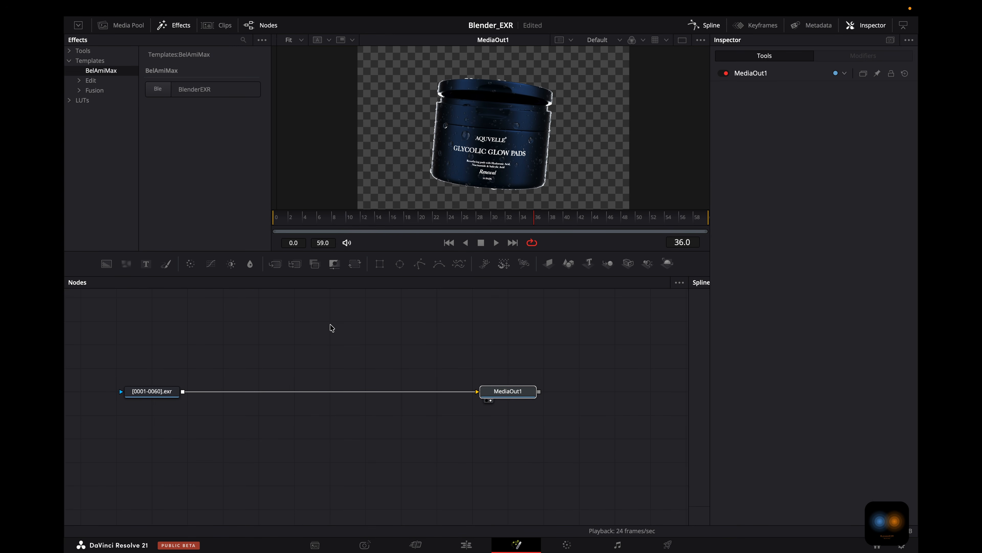
{"action": "key", "text": "Delete"}
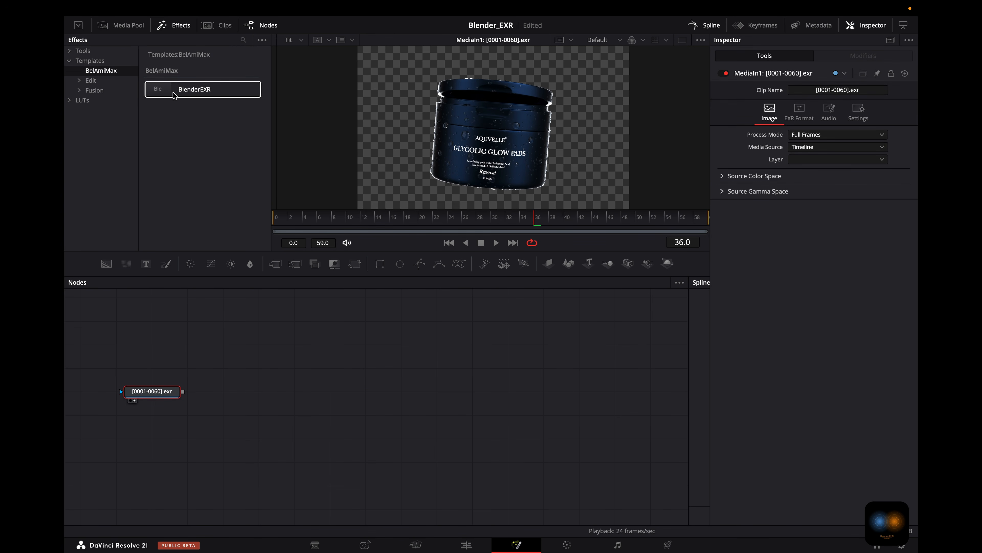
{"action": "left_click_drag", "start_coordinate": [171, 91], "coordinate": [575, 395]}
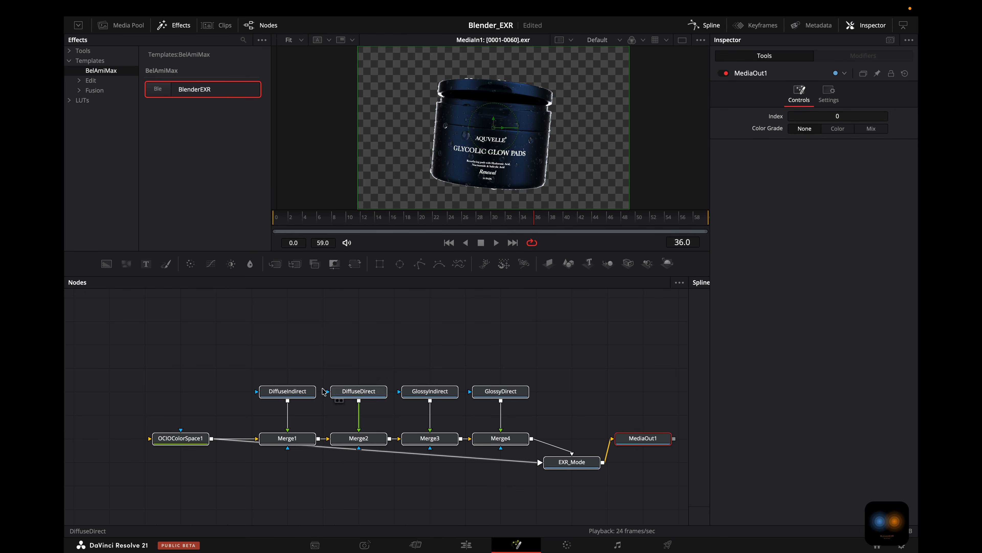
Connect the [0001-0060].exr node to the OCIOColorSpace1 input and play the source clip, stopping at frame 27
{"action": "scroll", "coordinate": [275, 399], "scroll_direction": "left", "scroll_amount": 4}
{"action": "scroll", "coordinate": [275, 398], "scroll_direction": "down", "scroll_amount": 5}
{"action": "scroll", "coordinate": [274, 399], "scroll_direction": "up", "scroll_amount": 3}
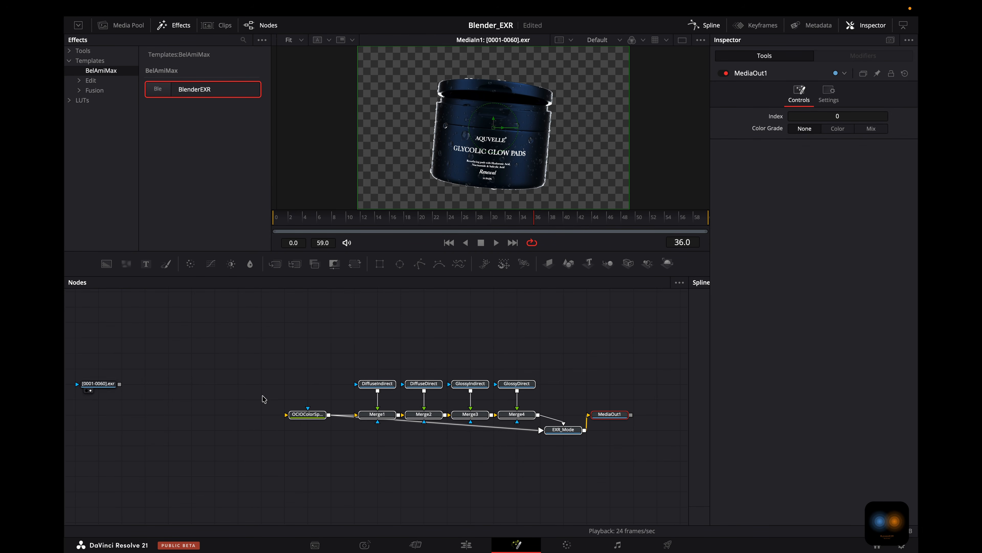
{"action": "left_click_drag", "start_coordinate": [102, 385], "coordinate": [269, 429]}
{"action": "scroll", "coordinate": [305, 405], "scroll_direction": "up", "scroll_amount": 3}
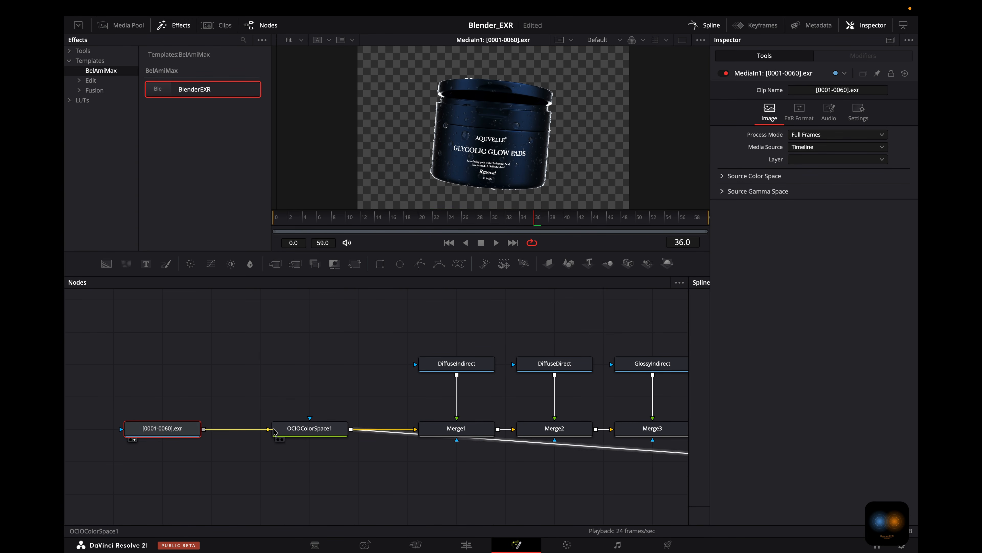
{"action": "scroll", "coordinate": [384, 405], "scroll_direction": "down", "scroll_amount": 5}
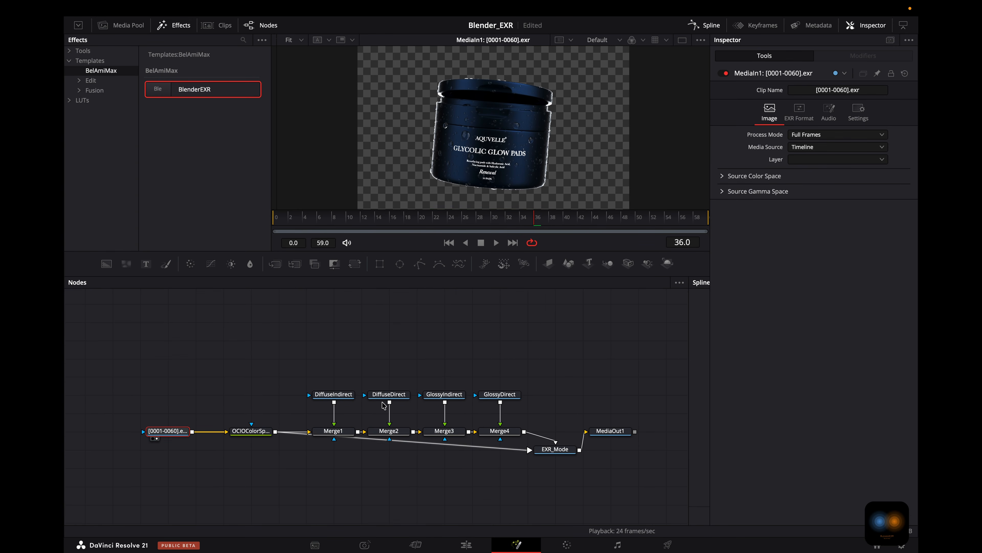
{"action": "key", "text": "space"}
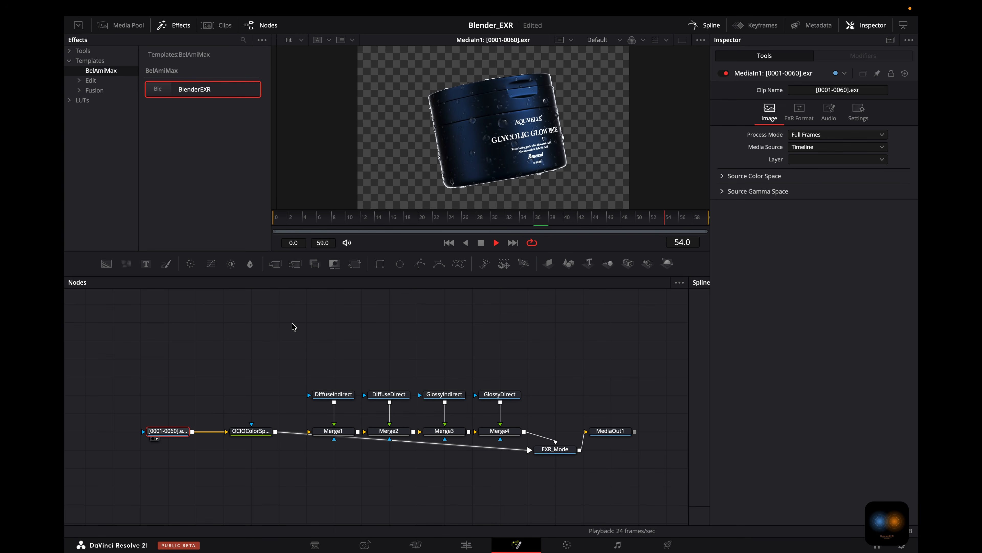
{"action": "key", "text": "space"}
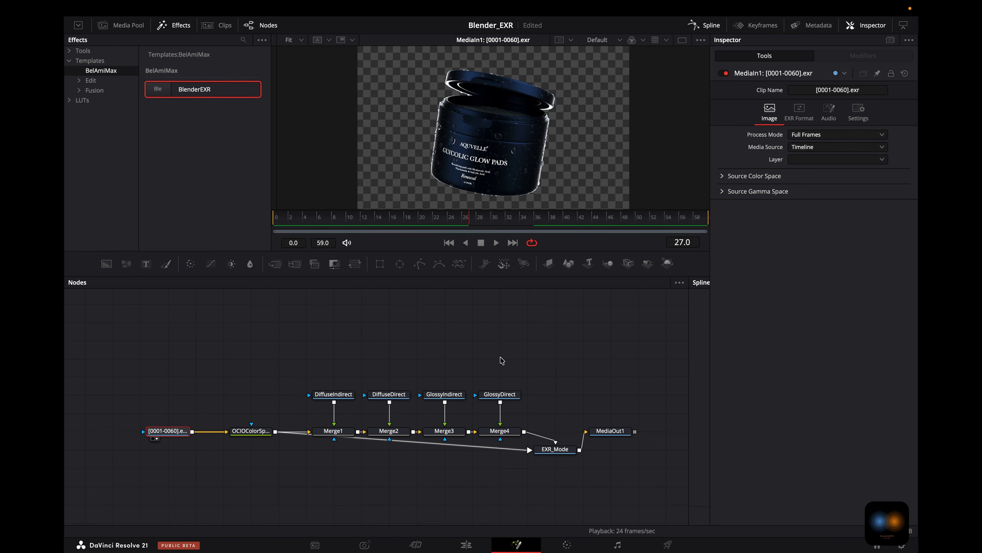
View the EXR_Mode node, set its Source to Multi-Layer EXR and play the animation, stopping at frame 38
{"action": "left_click", "coordinate": [554, 450]}
{"action": "key", "text": "1"}
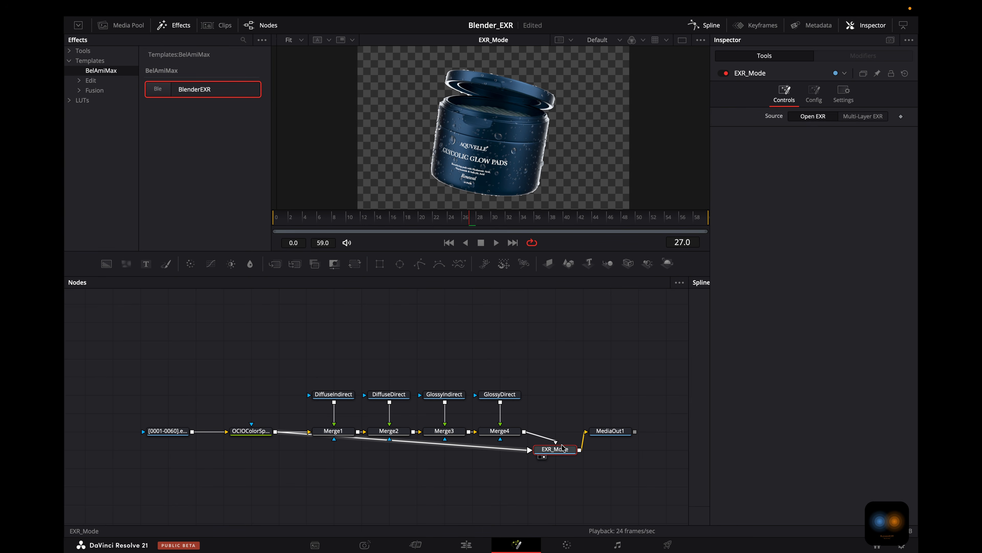
{"action": "left_click", "coordinate": [872, 117]}
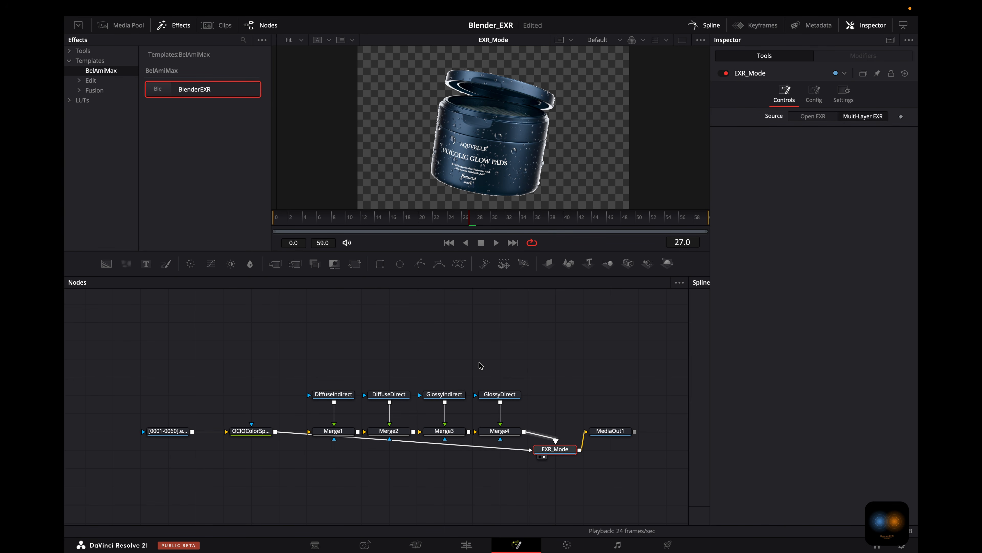
{"action": "key", "text": "space"}
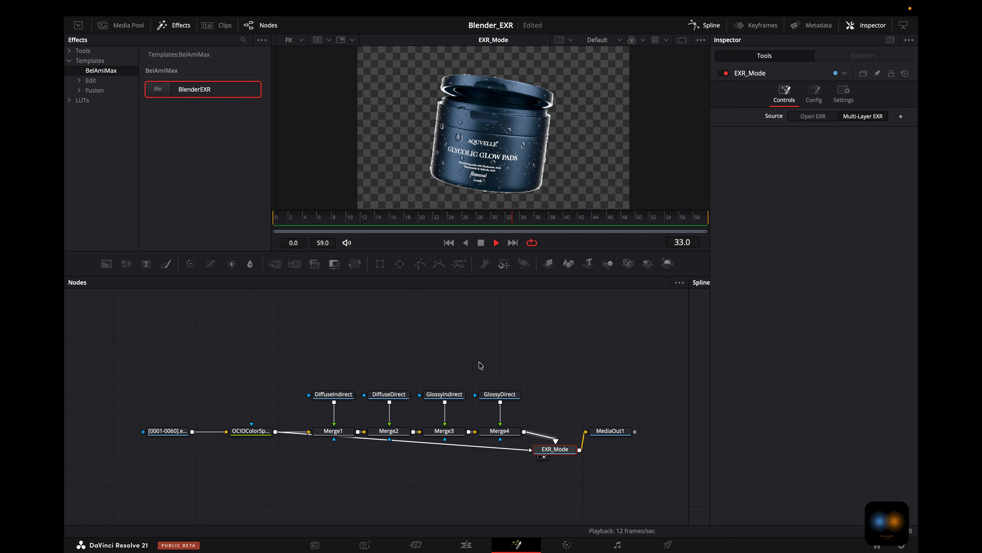
{"action": "key", "text": "space"}
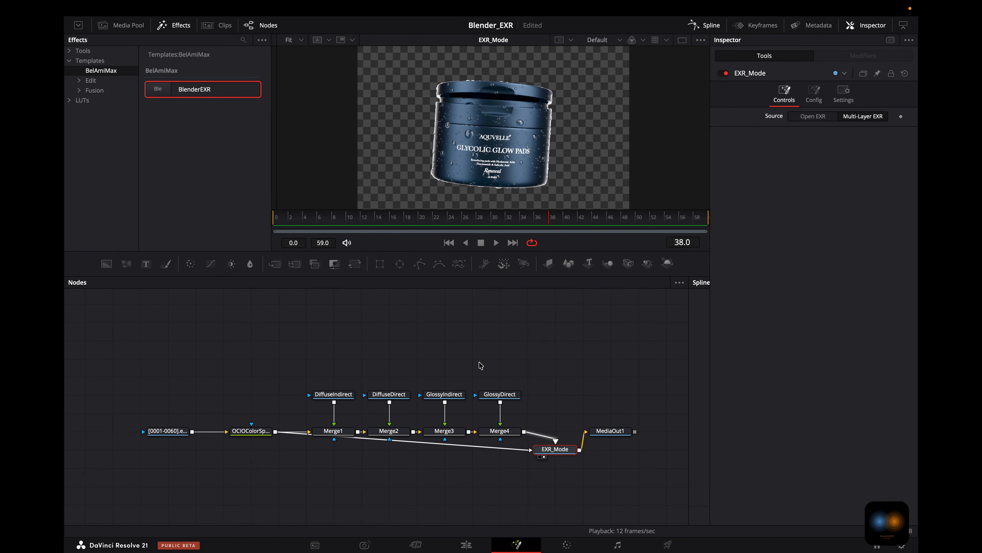
Compare the raw [0001-0060].exr image with the EXR_Mode output in the viewer
{"action": "left_click", "coordinate": [175, 435]}
{"action": "key", "text": "1"}
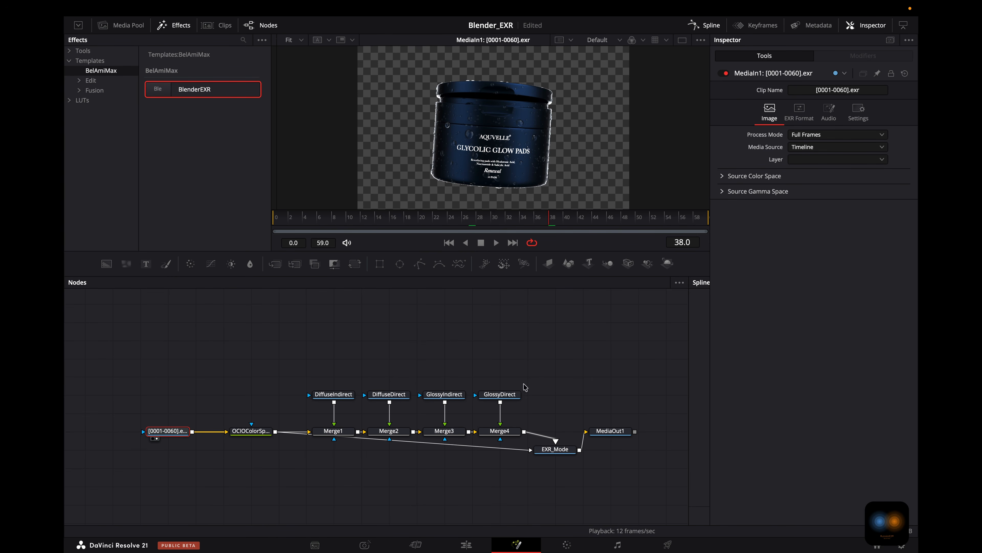
{"action": "left_click", "coordinate": [551, 453]}
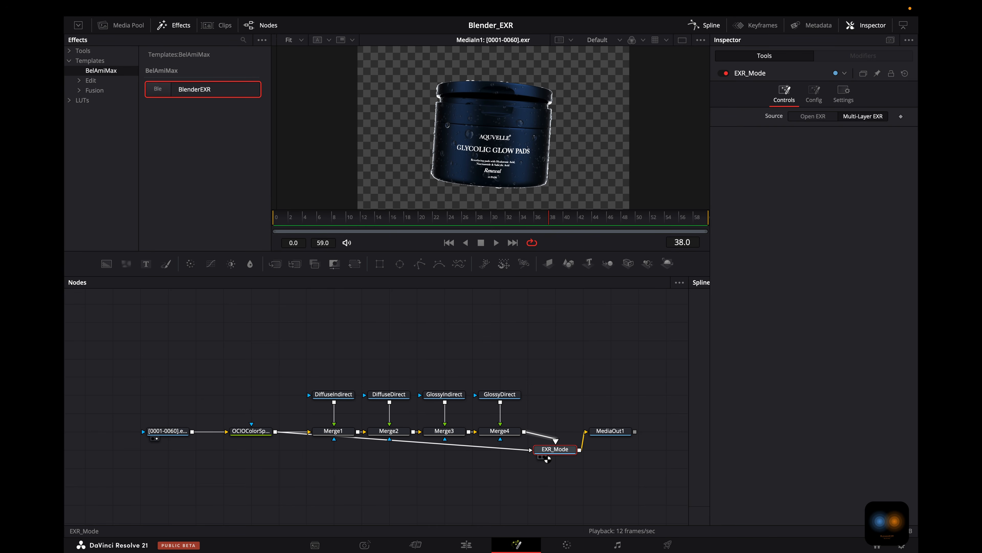
{"action": "left_click", "coordinate": [543, 456]}
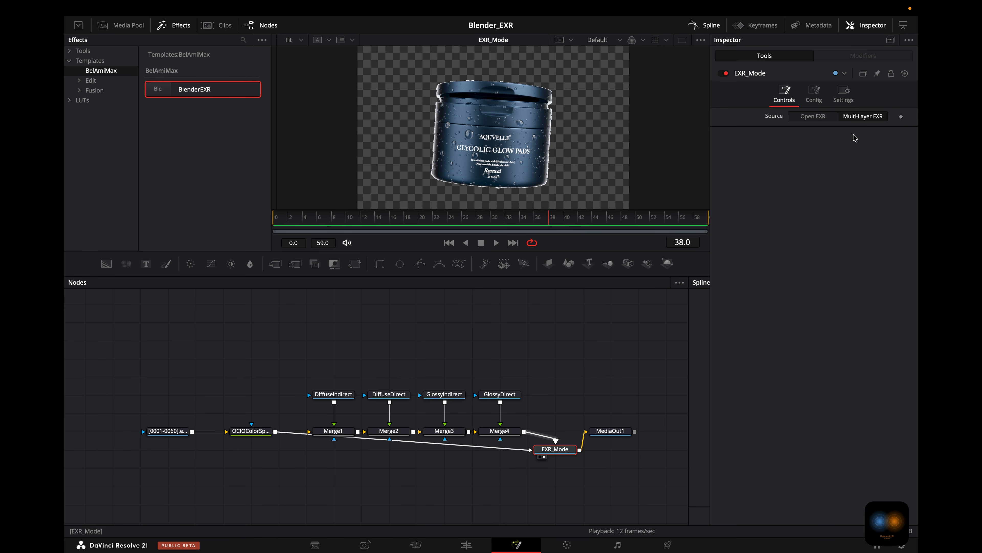
Review the Output Space options of the OCIOColorSpace1 node and choose Khronos PBR Neutral sRGB
{"action": "left_click", "coordinate": [334, 394]}
{"action": "left_click", "coordinate": [250, 431]}
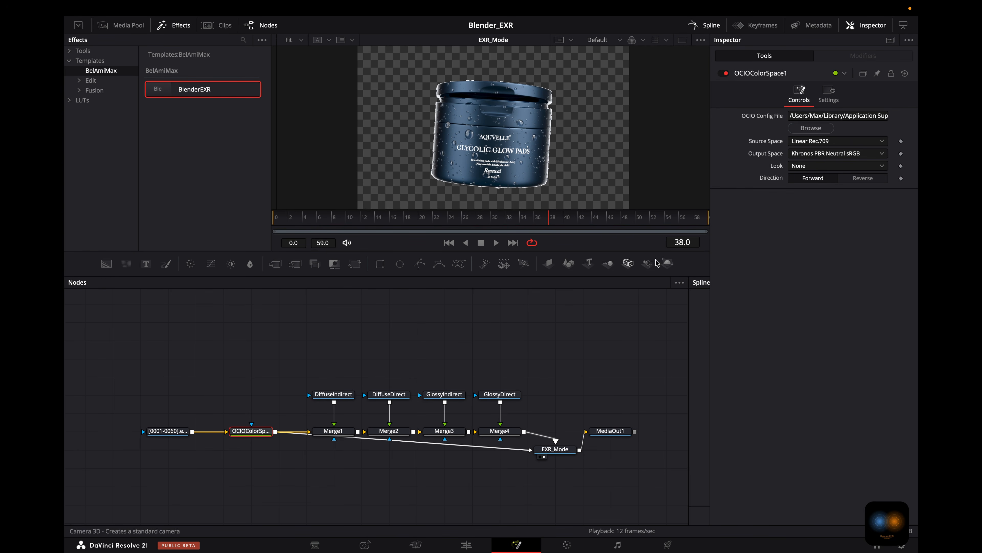
{"action": "left_click", "coordinate": [879, 153]}
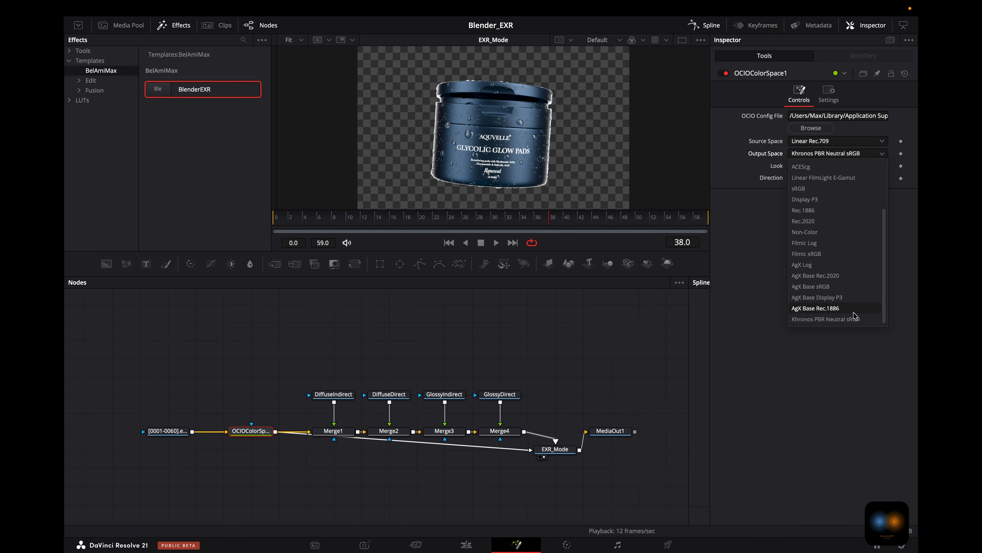
{"action": "scroll", "coordinate": [854, 316], "scroll_direction": "up", "scroll_amount": 3}
{"action": "scroll", "coordinate": [855, 315], "scroll_direction": "down", "scroll_amount": 3}
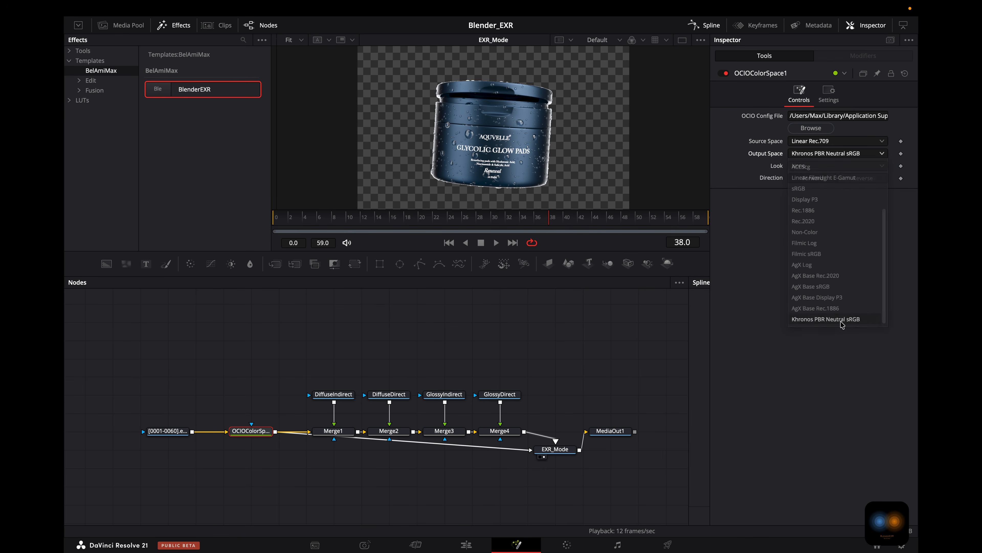
{"action": "left_click", "coordinate": [842, 319]}
Examine the available Look and Source Space options of OCIOColorSpace1 without choosing another one
{"action": "left_click", "coordinate": [883, 166]}
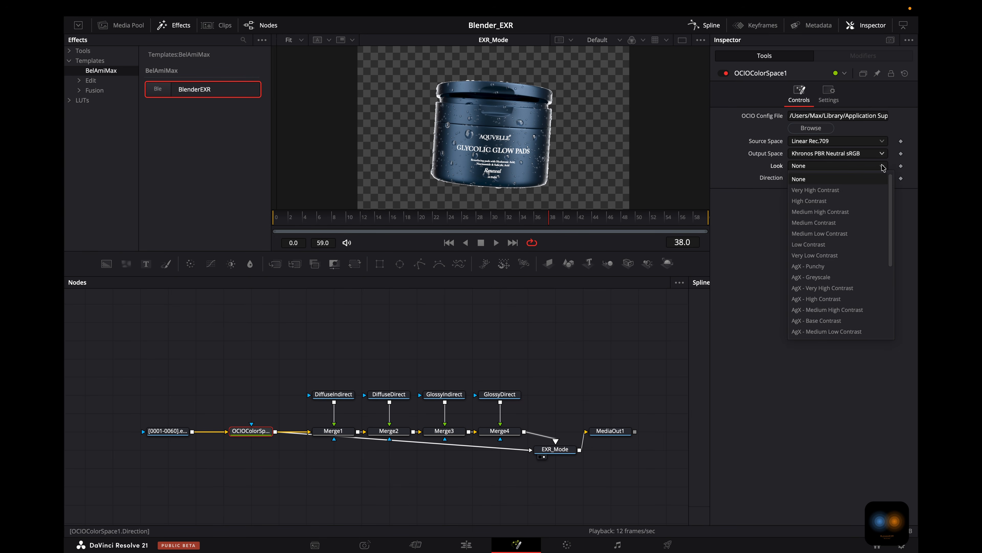
{"action": "scroll", "coordinate": [858, 274], "scroll_direction": "down", "scroll_amount": 1}
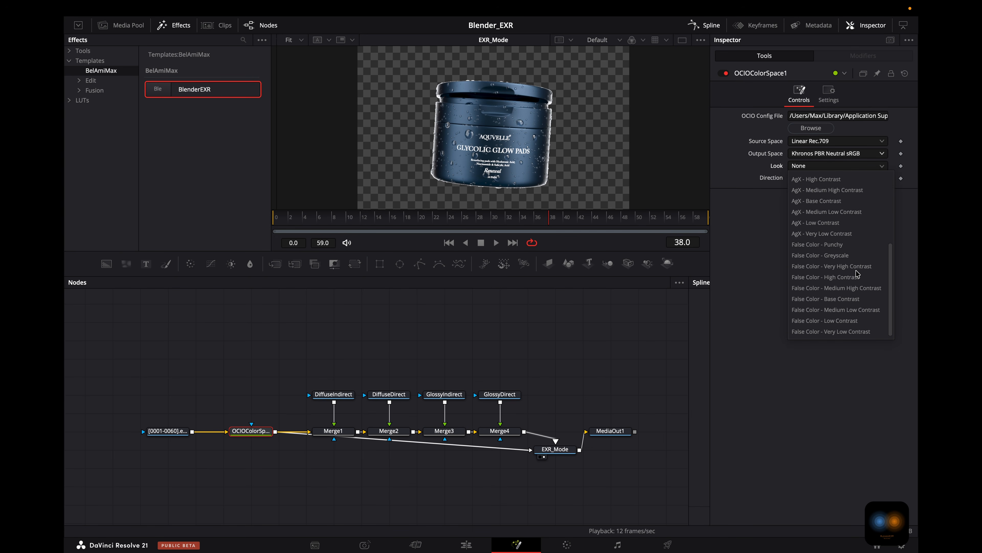
{"action": "scroll", "coordinate": [858, 274], "scroll_direction": "up", "scroll_amount": 5}
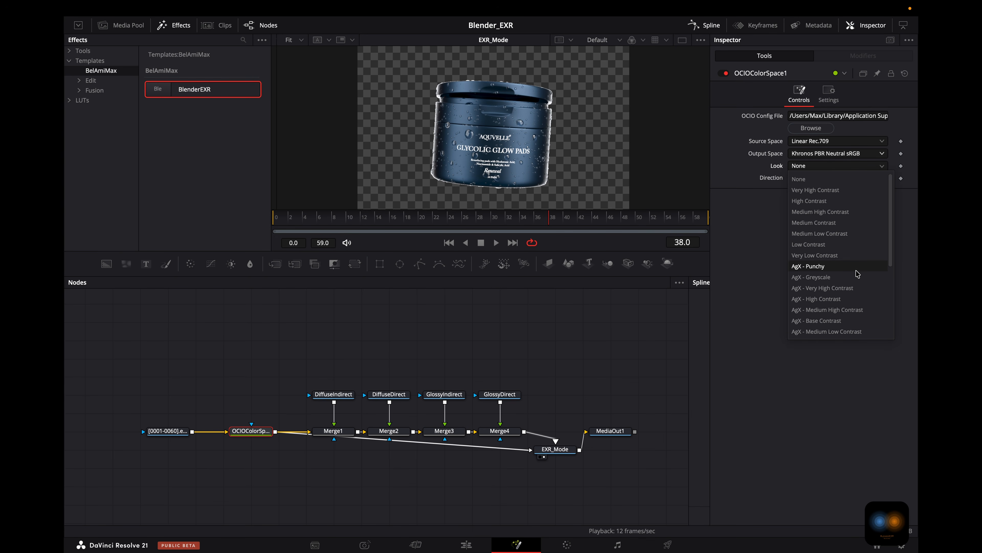
{"action": "left_click", "coordinate": [768, 255]}
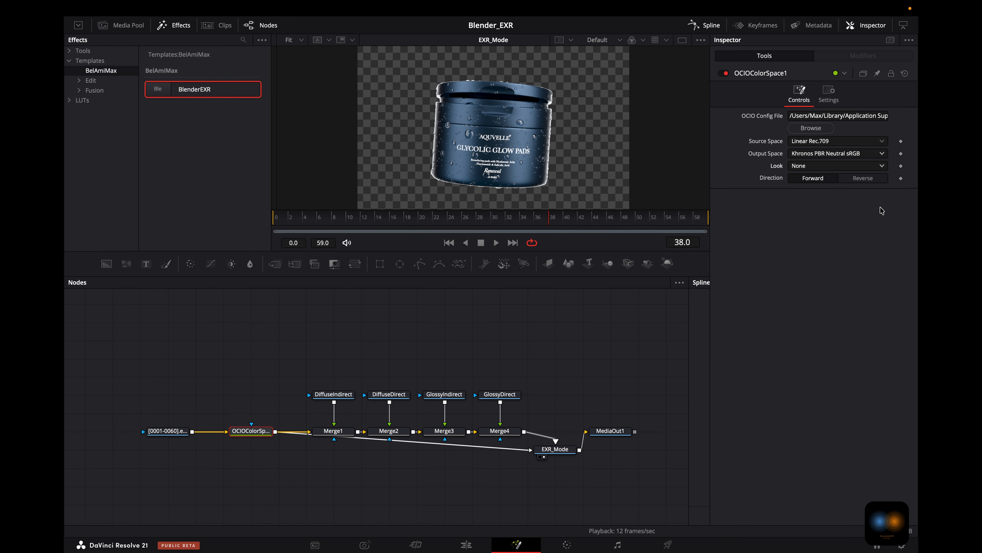
{"action": "left_click", "coordinate": [882, 141]}
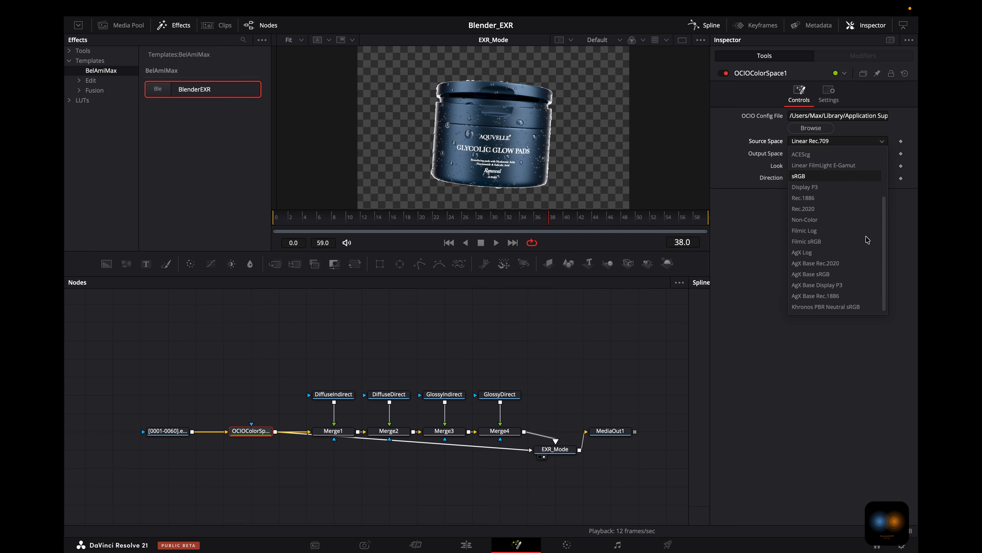
{"action": "scroll", "coordinate": [868, 240], "scroll_direction": "up", "scroll_amount": 3}
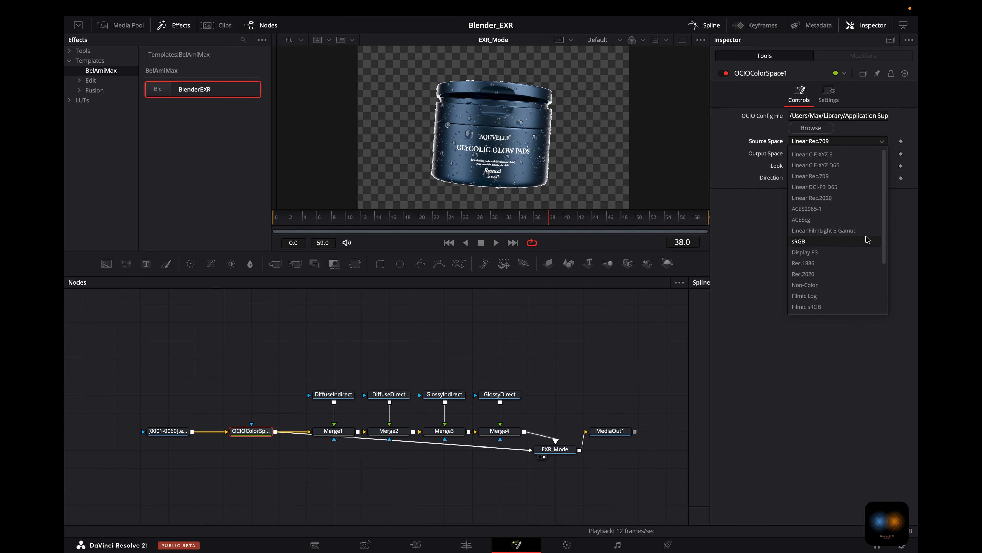
{"action": "left_click", "coordinate": [751, 261]}
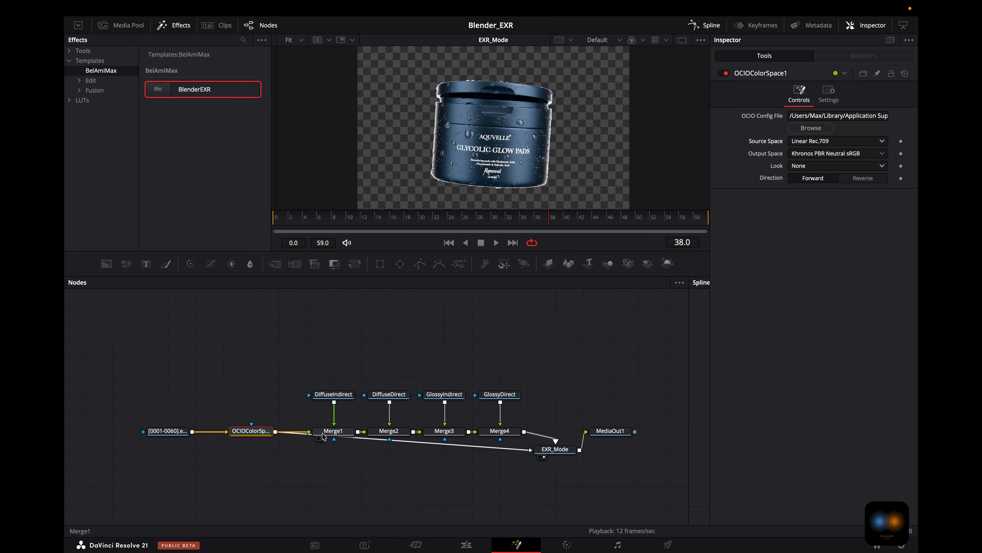
Inspect the EXR channel assignments of the DiffuseIndirect, DiffuseDirect, GlossyIndirect and GlossyDirect nodes
{"action": "left_click", "coordinate": [337, 396]}
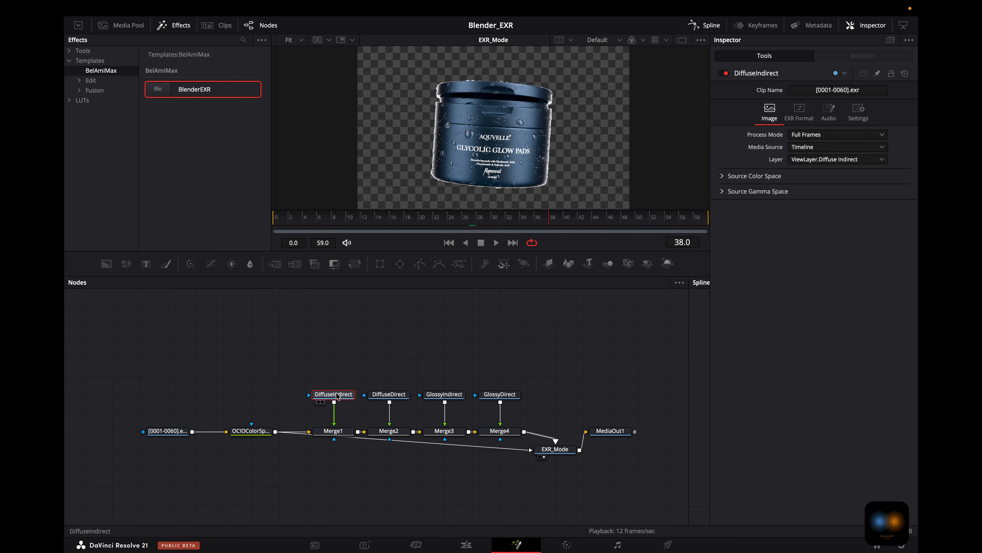
{"action": "left_click", "coordinate": [804, 112]}
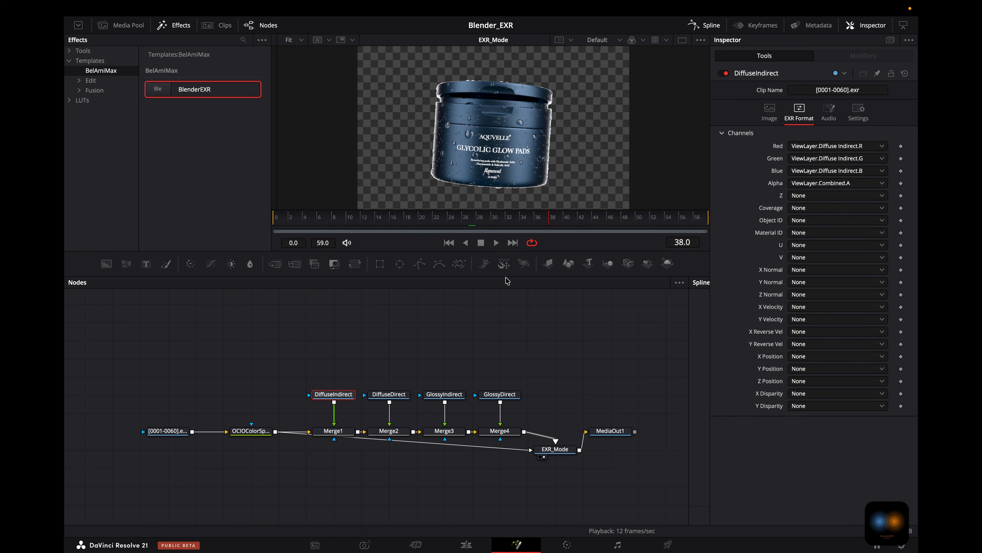
{"action": "left_click", "coordinate": [402, 394]}
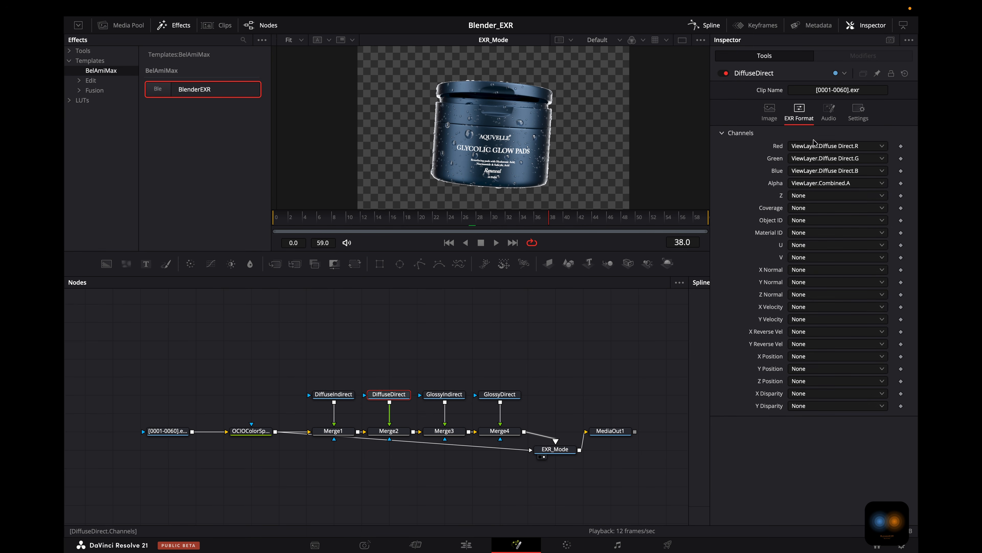
{"action": "left_click", "coordinate": [432, 393]}
{"action": "left_click", "coordinate": [799, 110]}
{"action": "left_click", "coordinate": [499, 394]}
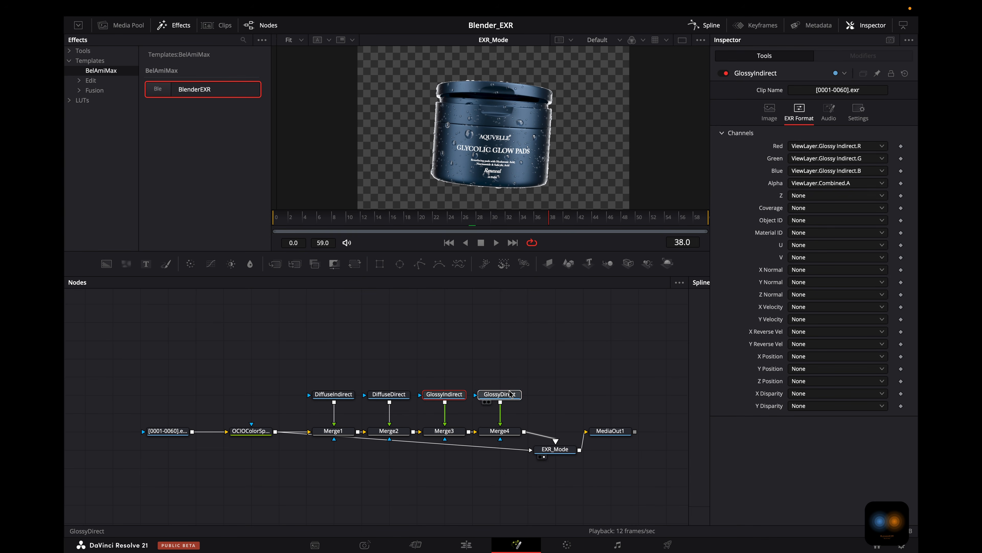
{"action": "left_click", "coordinate": [801, 109]}
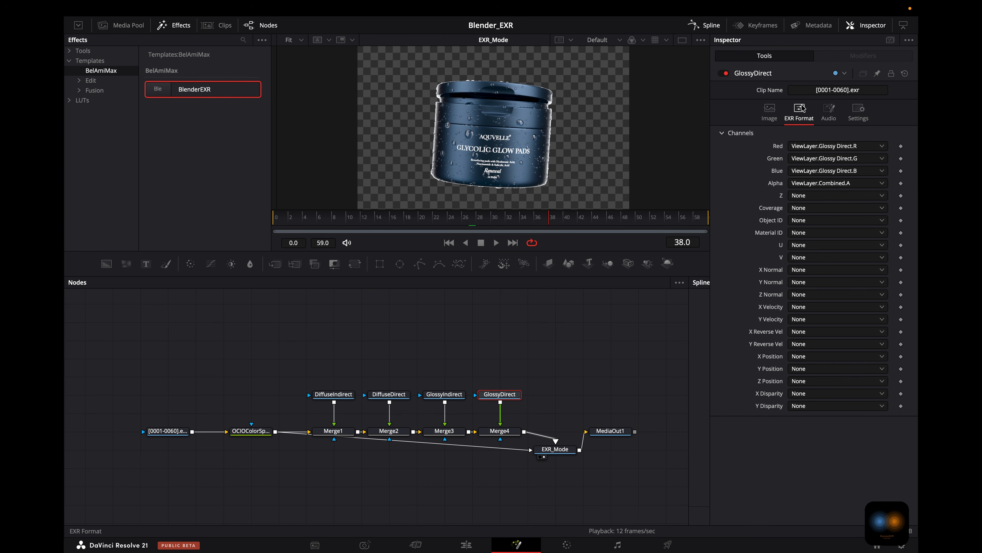
Check the apply mode and blend settings of Merge1 through Merge4, then select EXR_Mode and play the composite
{"action": "left_click", "coordinate": [328, 434]}
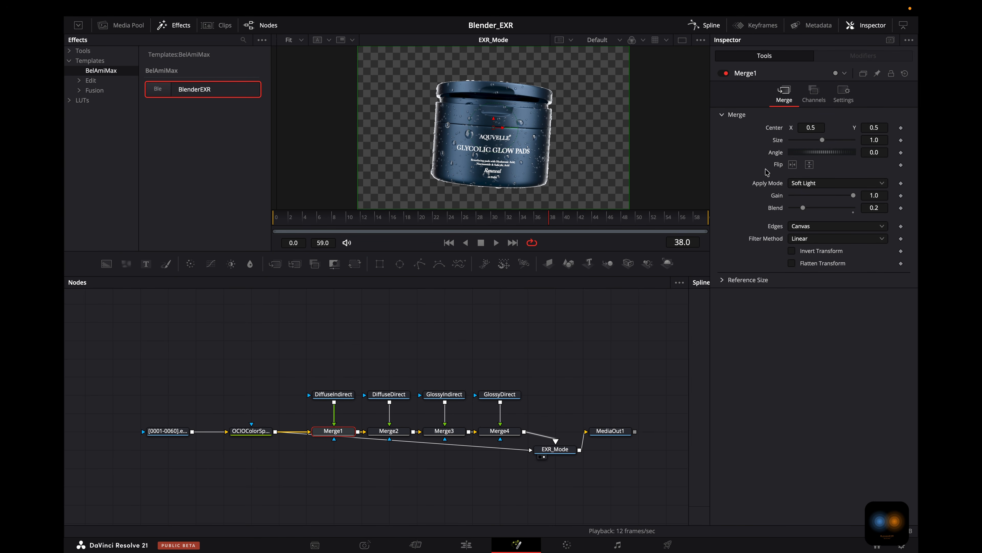
{"action": "left_click", "coordinate": [376, 433]}
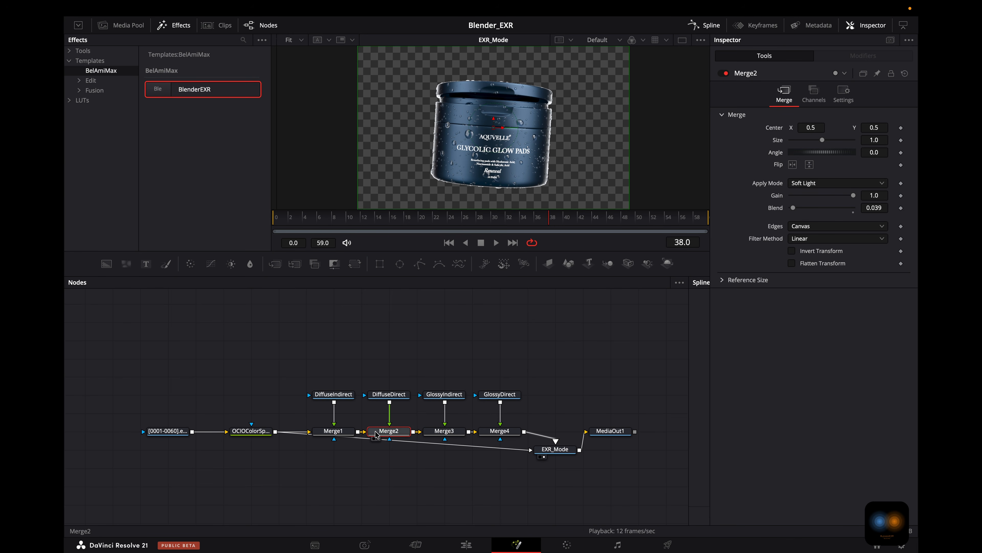
{"action": "left_click", "coordinate": [444, 433]}
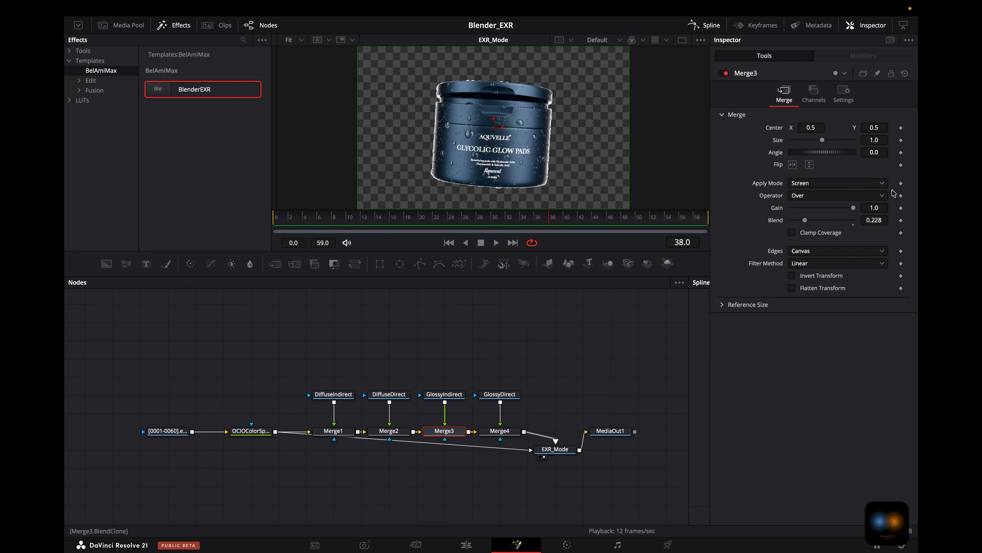
{"action": "left_click", "coordinate": [499, 432]}
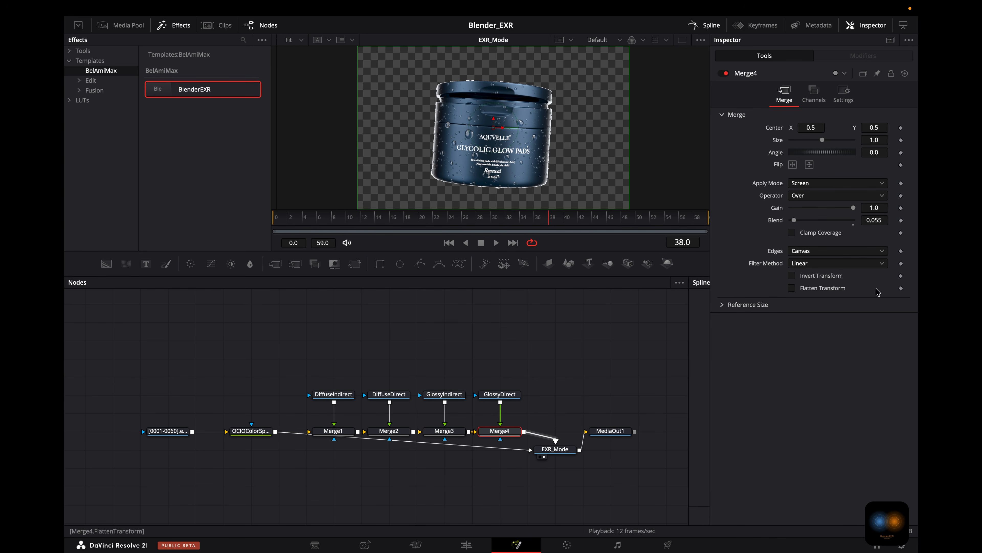
{"action": "left_click", "coordinate": [561, 451]}
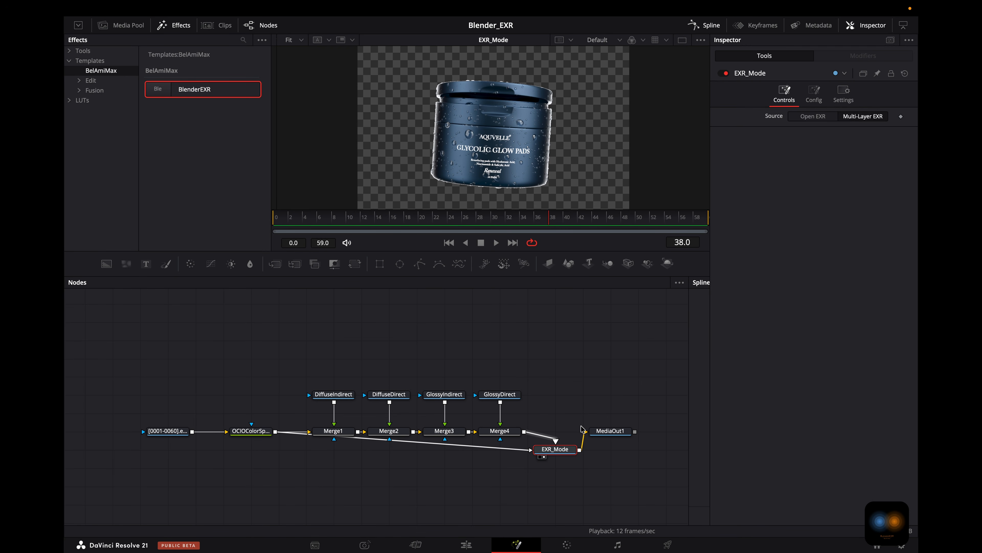
{"action": "key", "text": "space"}
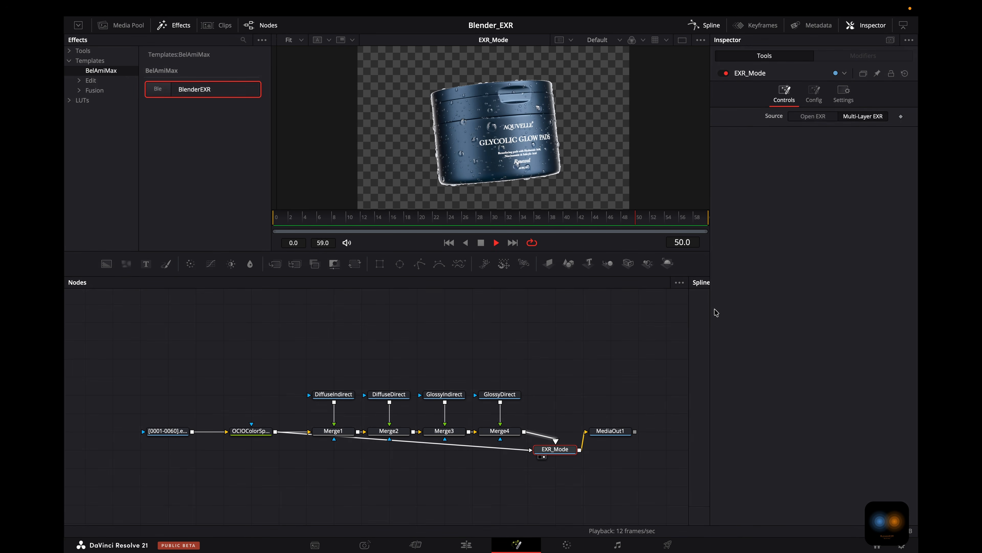